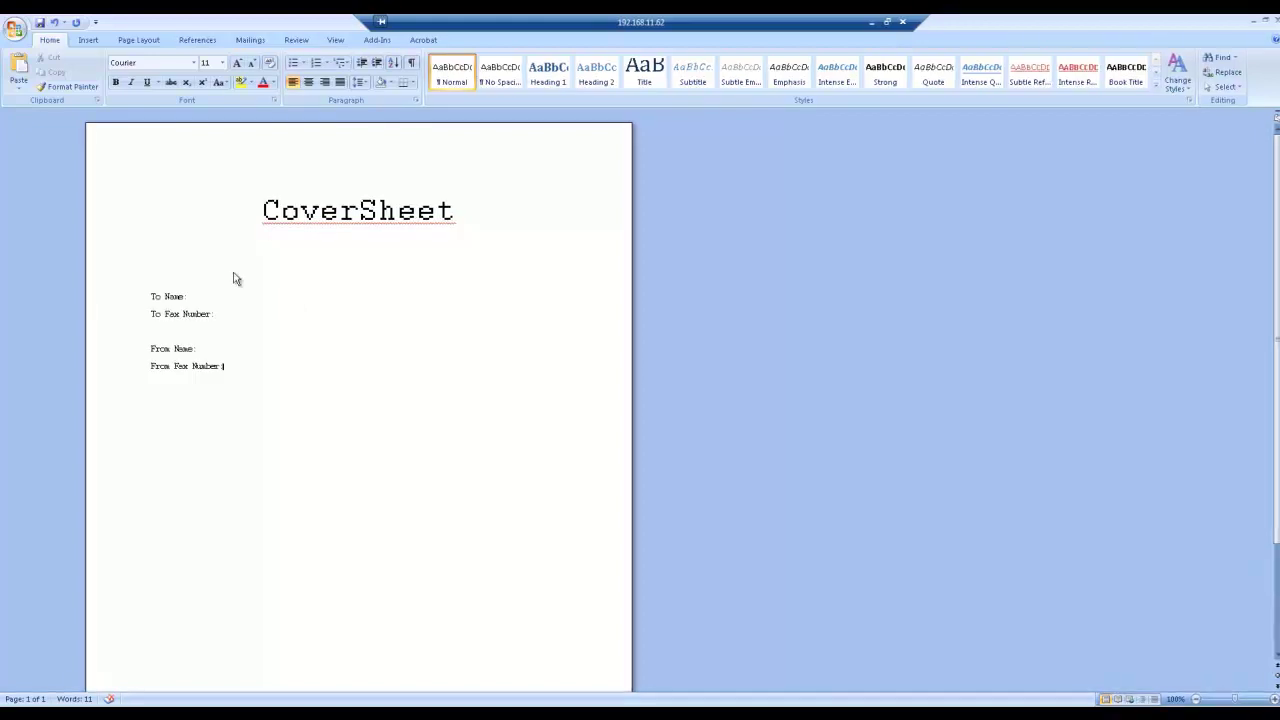
Step: Look through the available fonts for Courier and Univers, leaving the current font selected
click(194, 62)
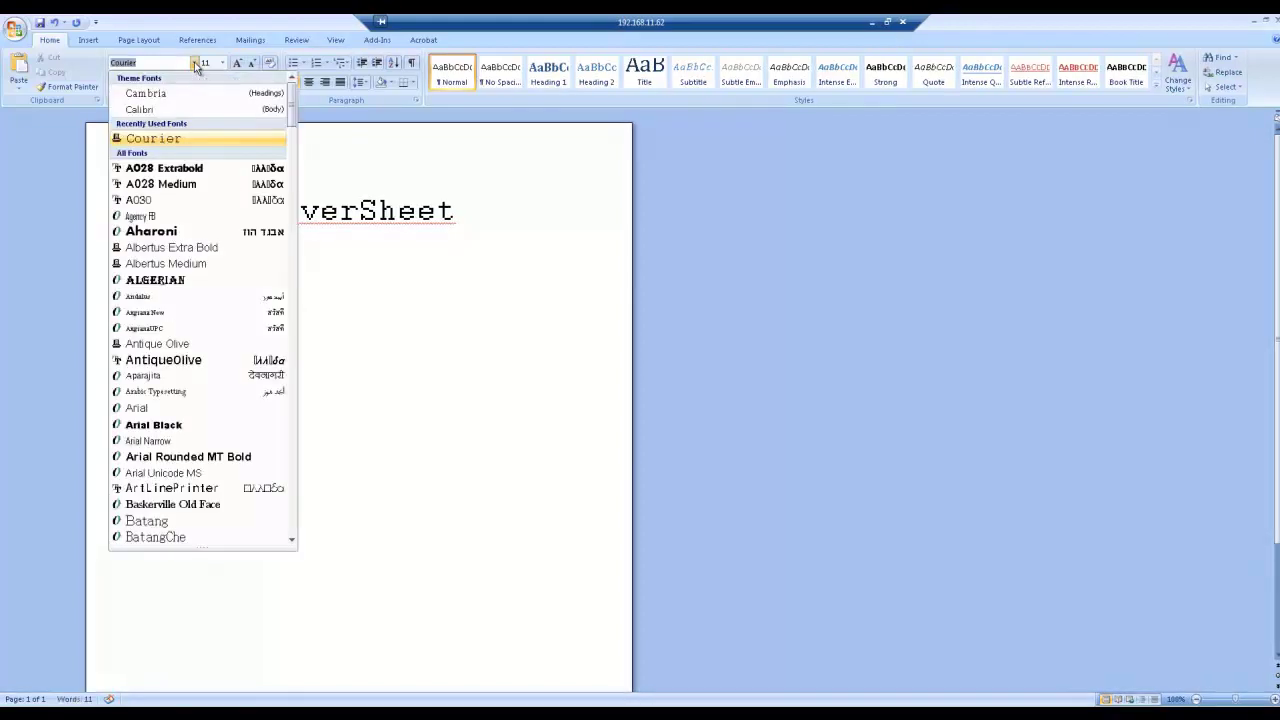
drag(291, 111, 297, 532)
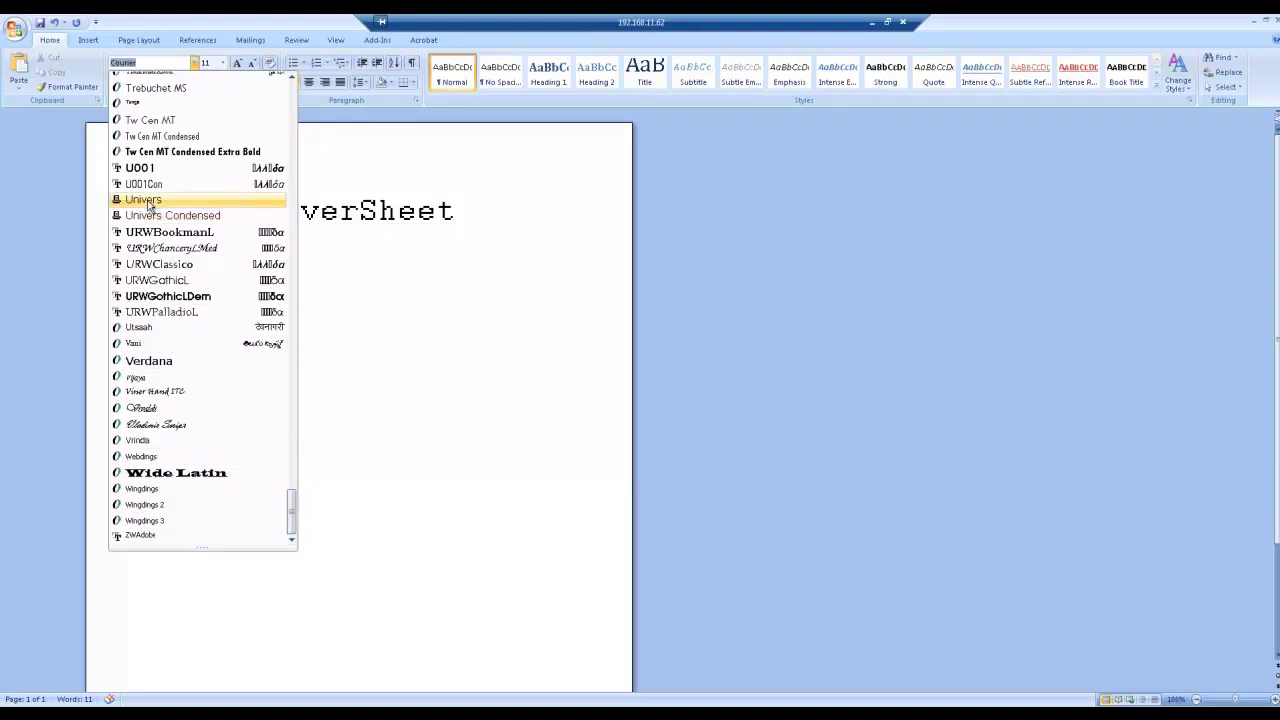
click(44, 214)
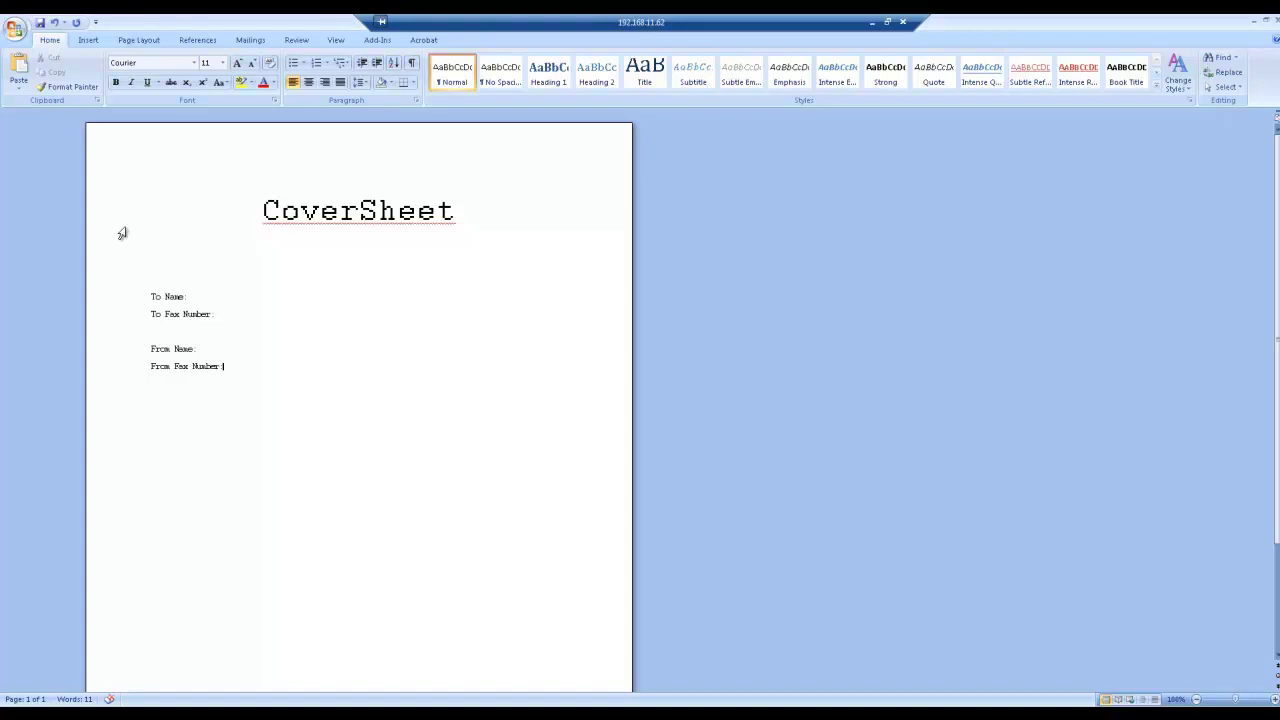
Step: Add the placeholder <ToName> after "To Name:" and <ToFaxNum> after "To Fax Number:"
click(222, 298)
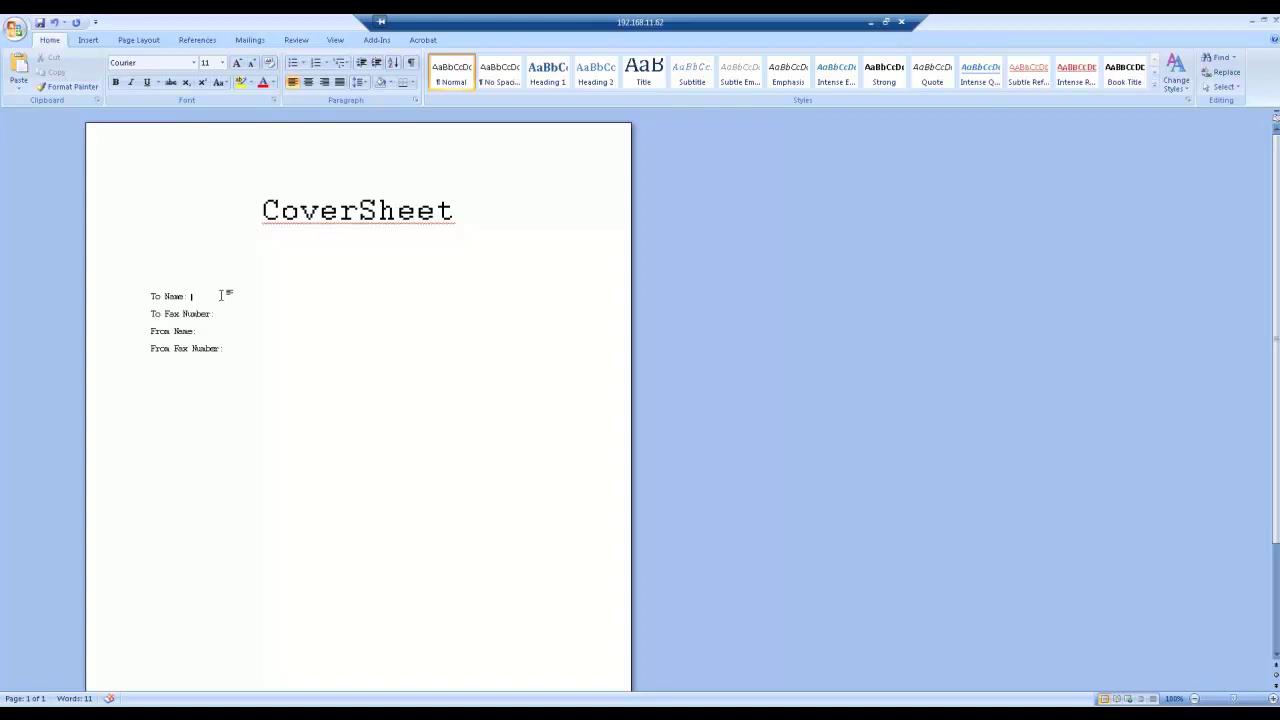
text(q)
text(To))
text(Name)
text(>)
click(234, 313)
text(<ToFaxNumb)
Step: Add the placeholder <FromName> after "From Name:" and <FromFaxNum> after "From Fax Number:"
click(219, 332)
text(<FromName>)
click(239, 348)
text(<FromFax)
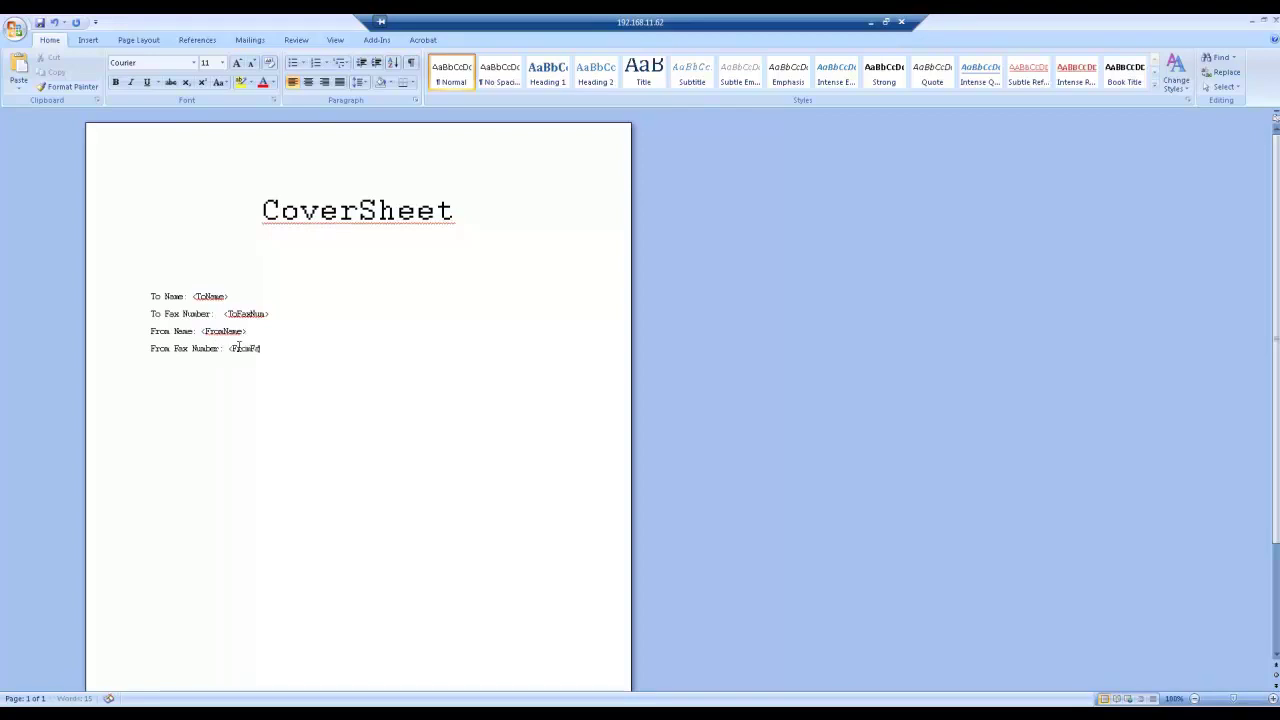
text(Num>)
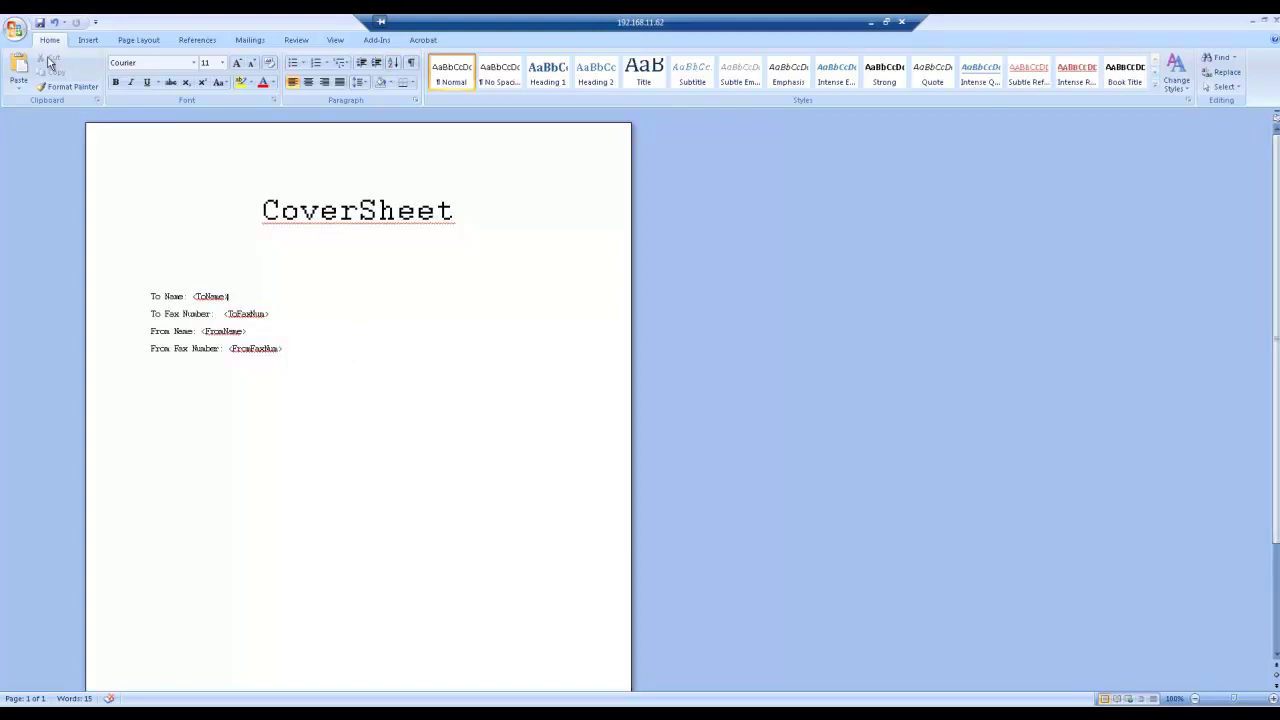
Step: Print the cover sheet to a file using the HP LaserJet 4000 Series PCL 5 (redirected 5) printer
click(15, 28)
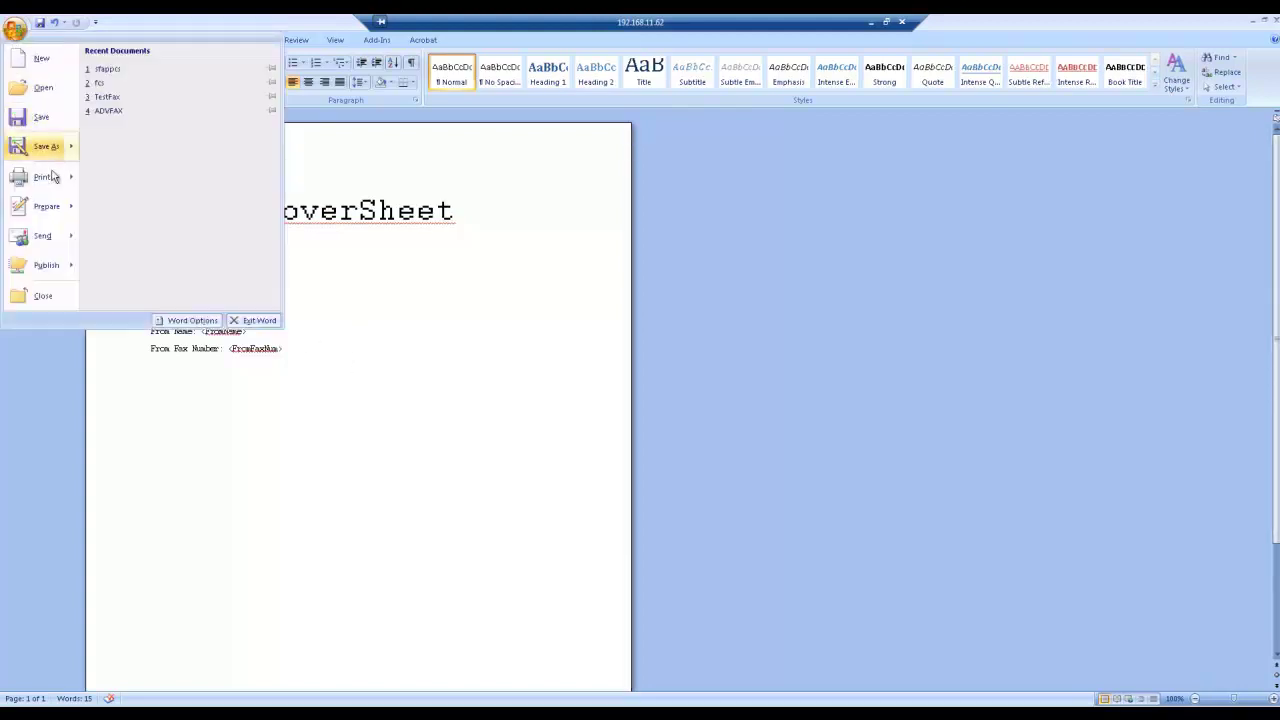
mouse_move(55, 180)
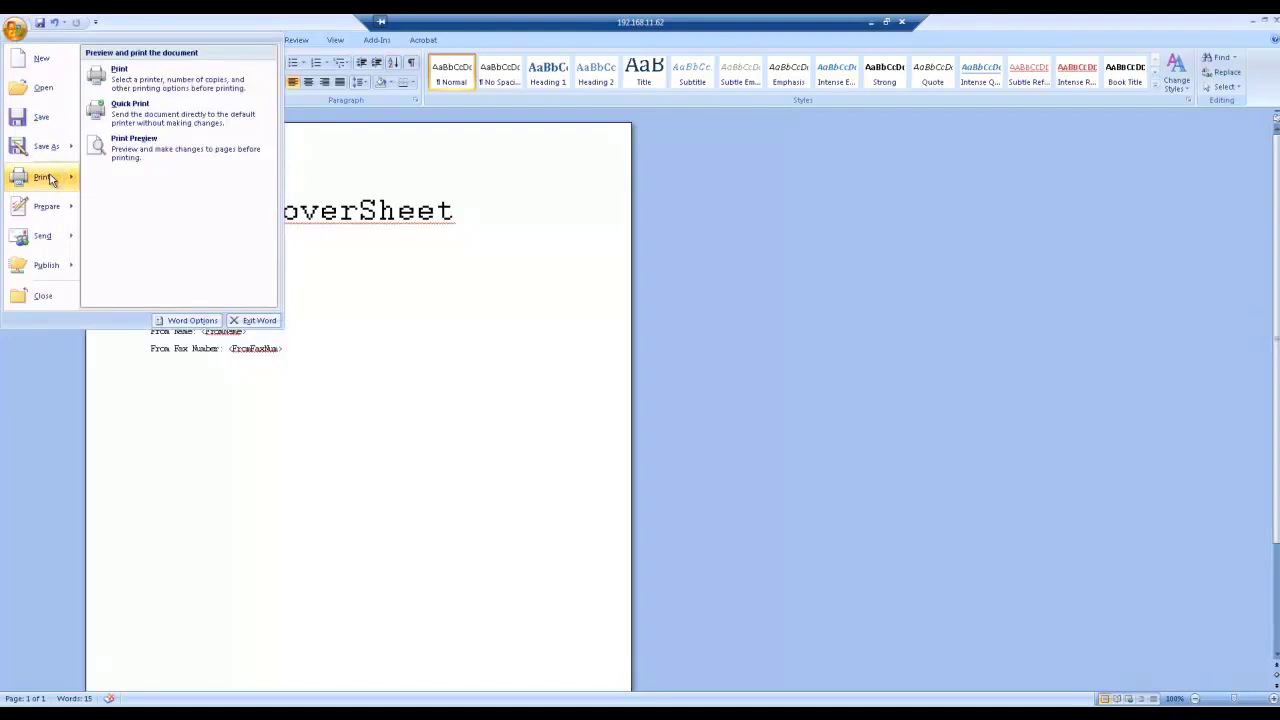
click(146, 80)
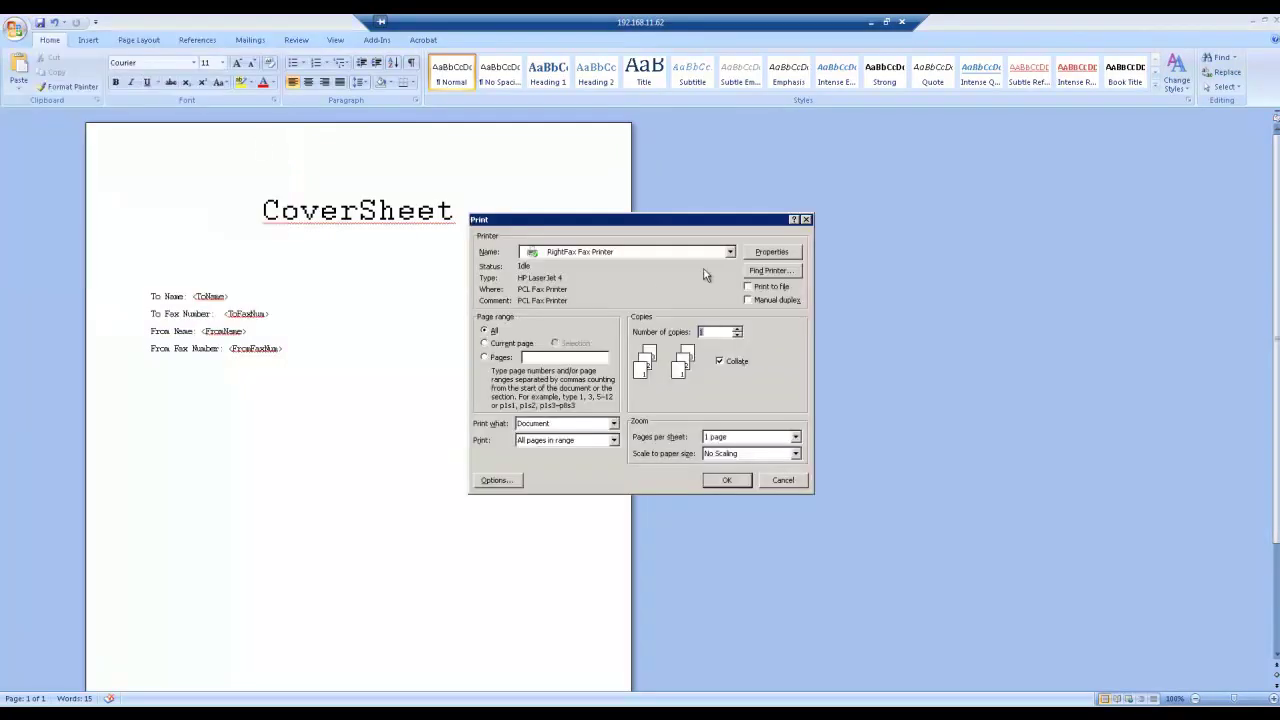
click(731, 253)
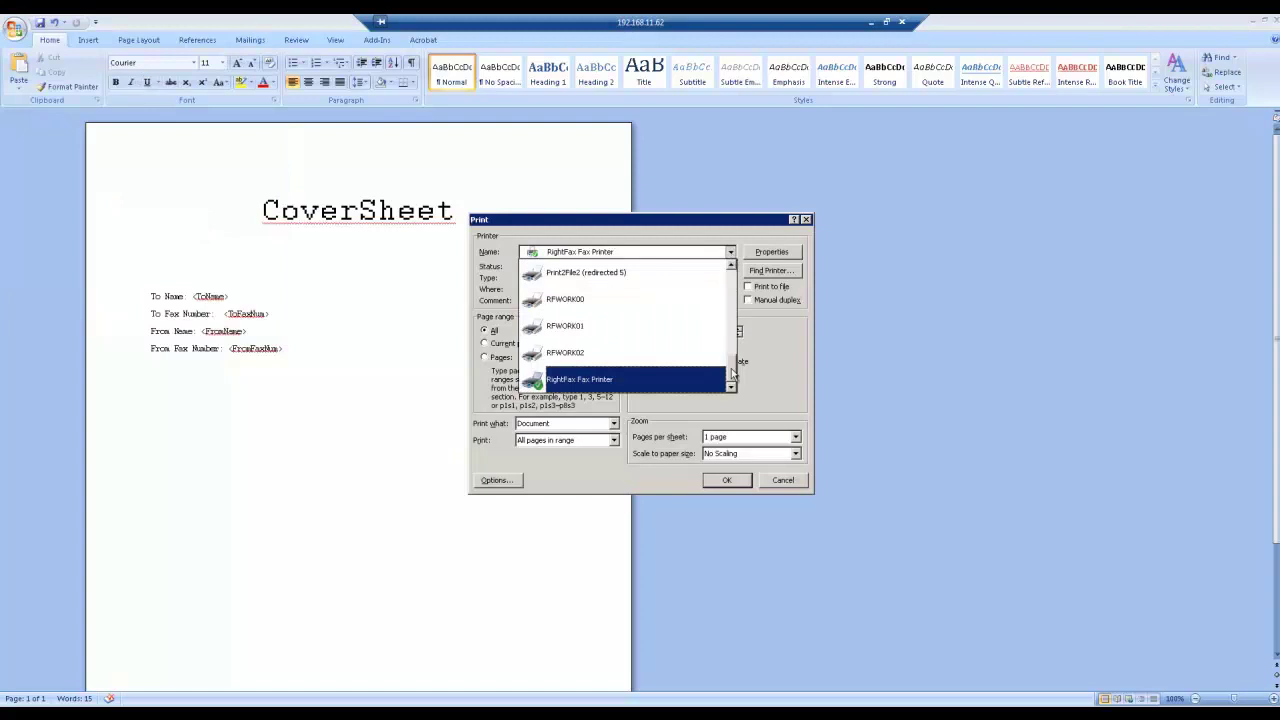
drag(731, 368, 737, 341)
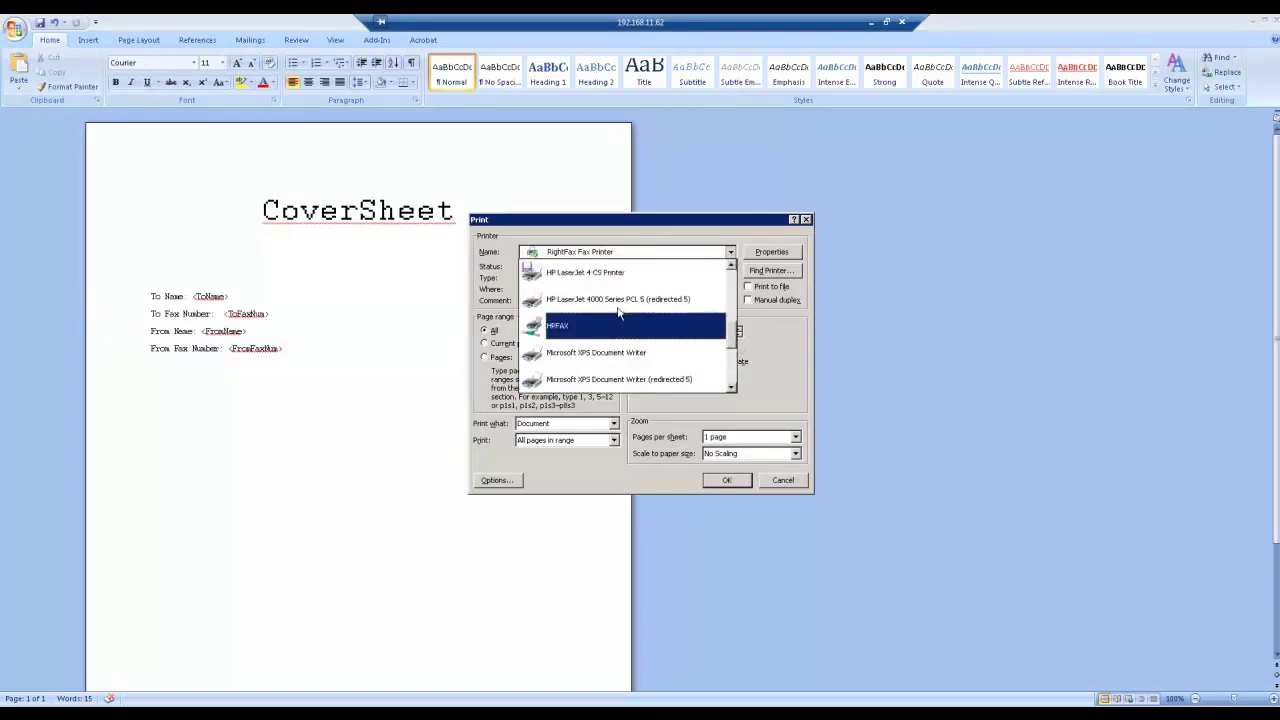
click(595, 300)
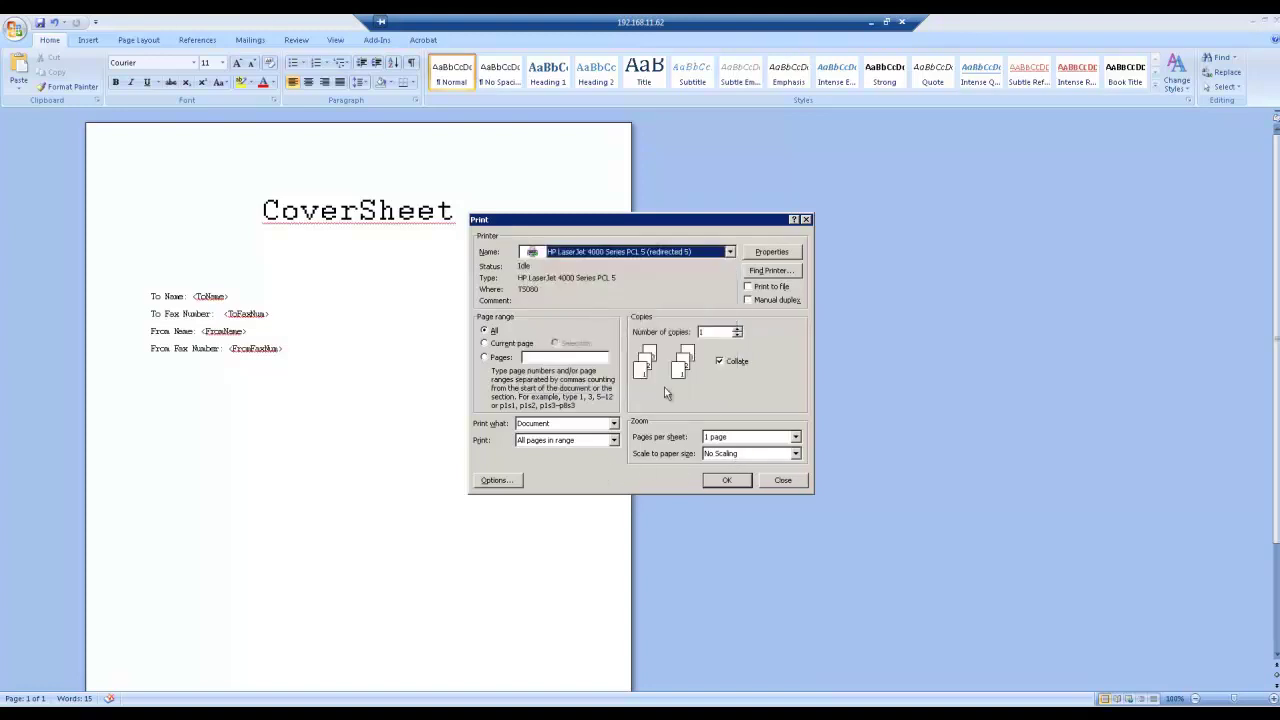
click(748, 287)
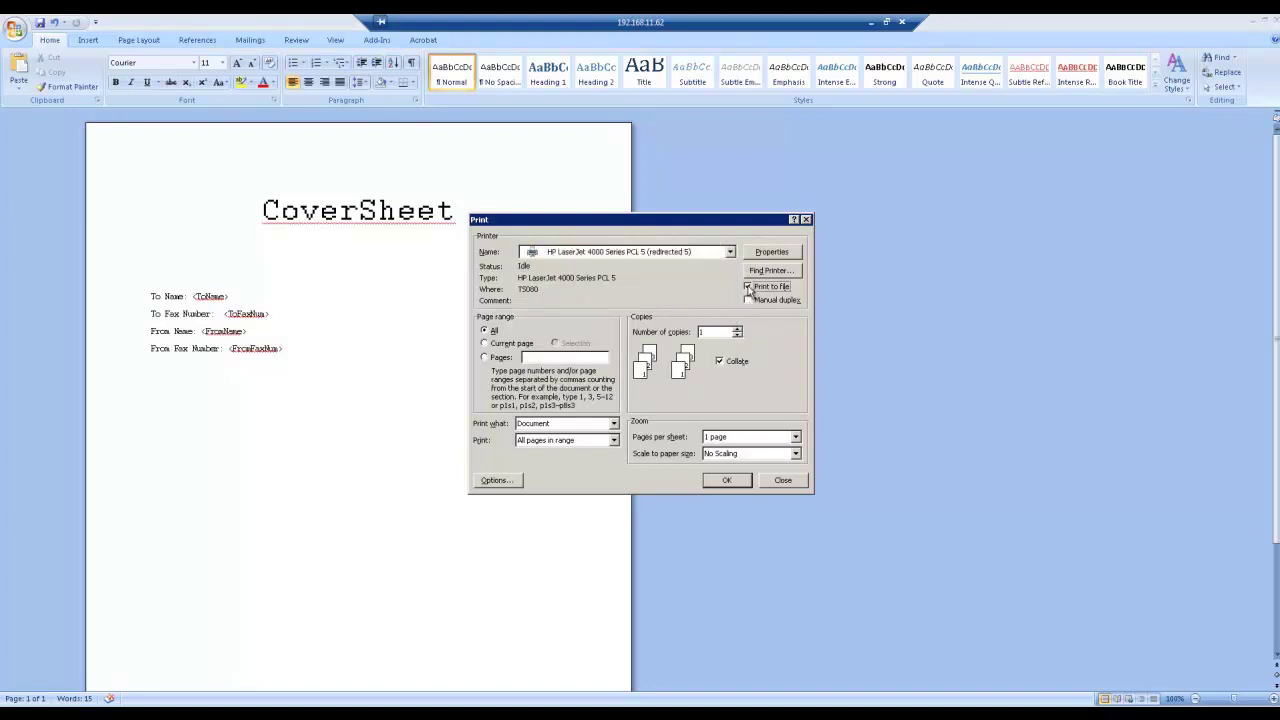
click(727, 482)
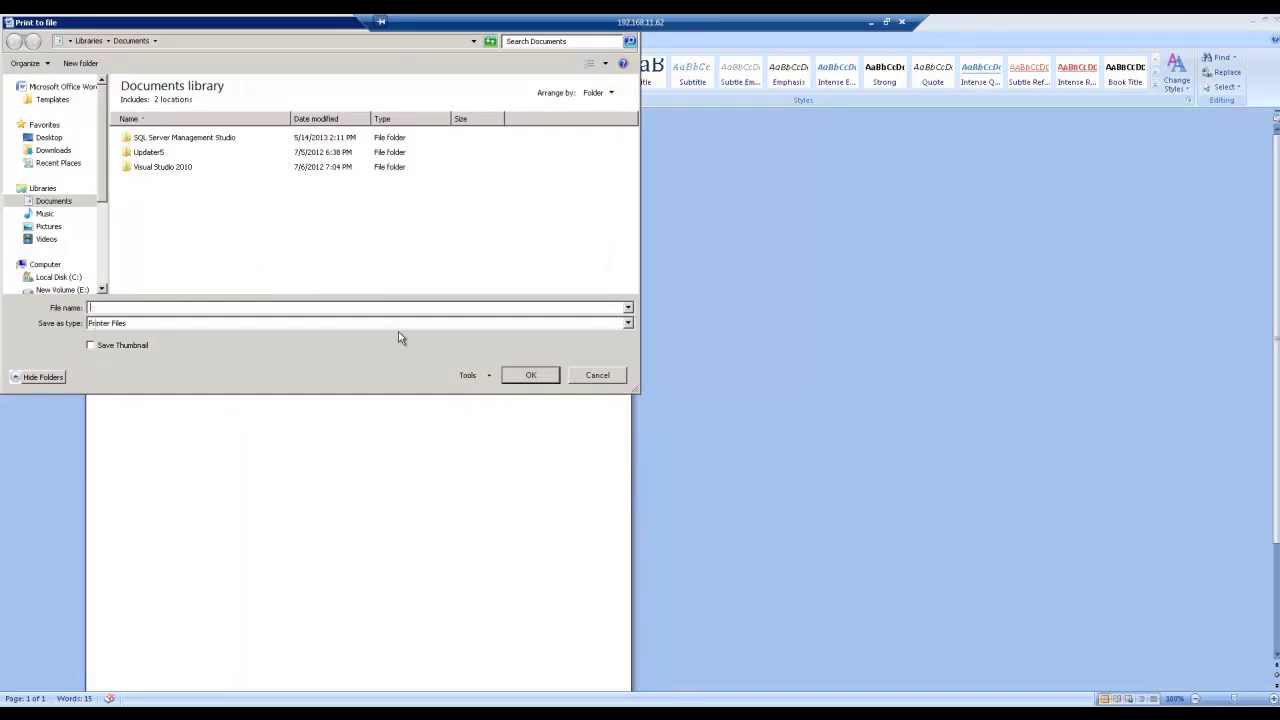
Step: Save the print output on Local Disk (C:) as CoverSheet.pcl with the file type All Files
click(628, 326)
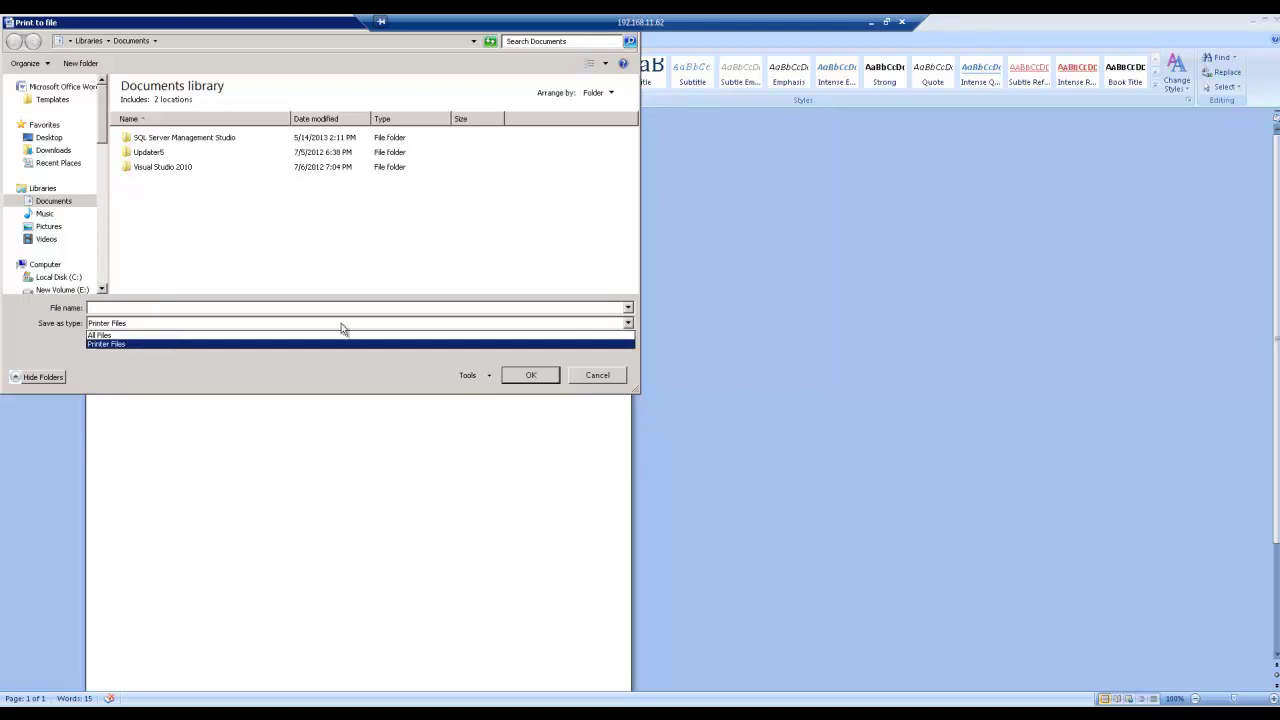
click(316, 338)
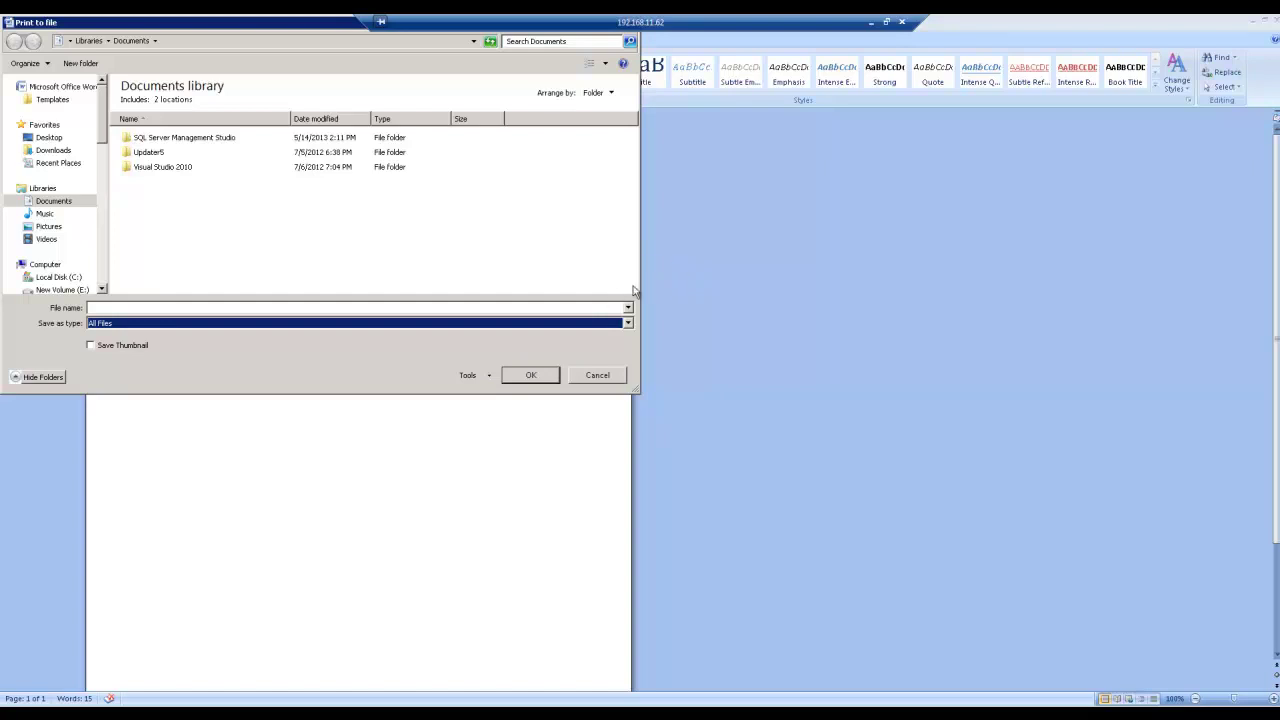
click(58, 277)
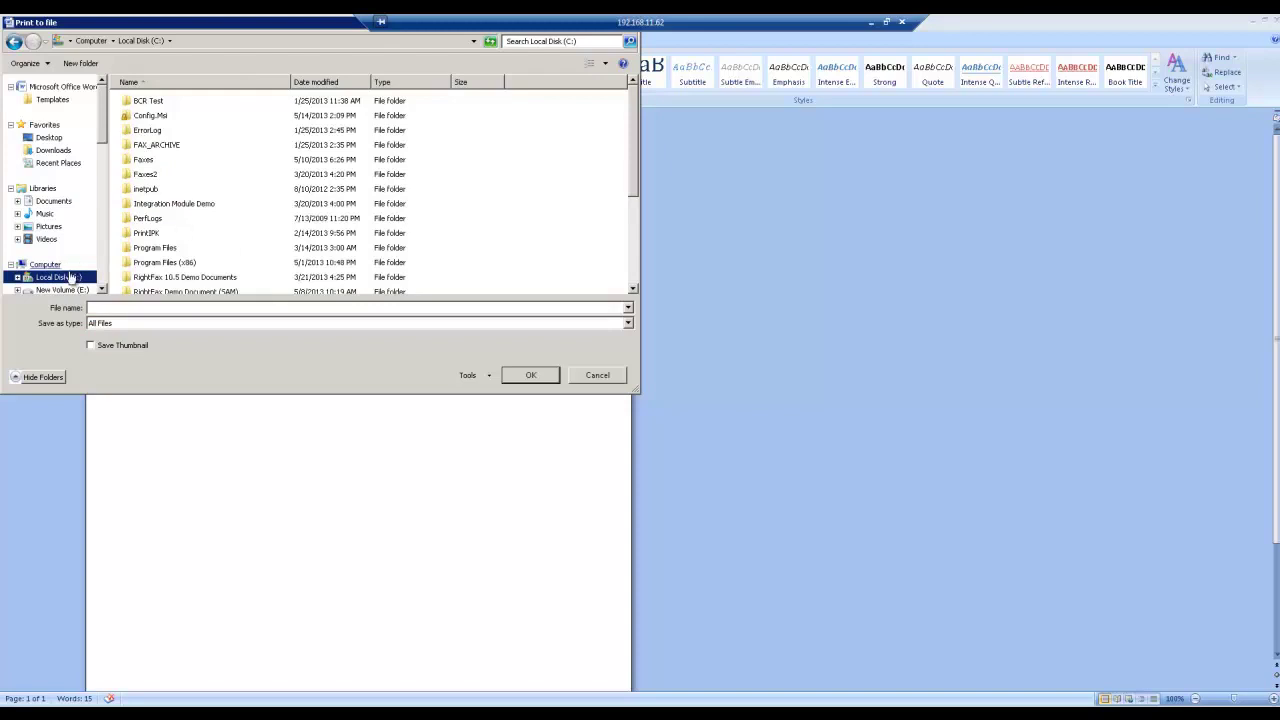
click(108, 307)
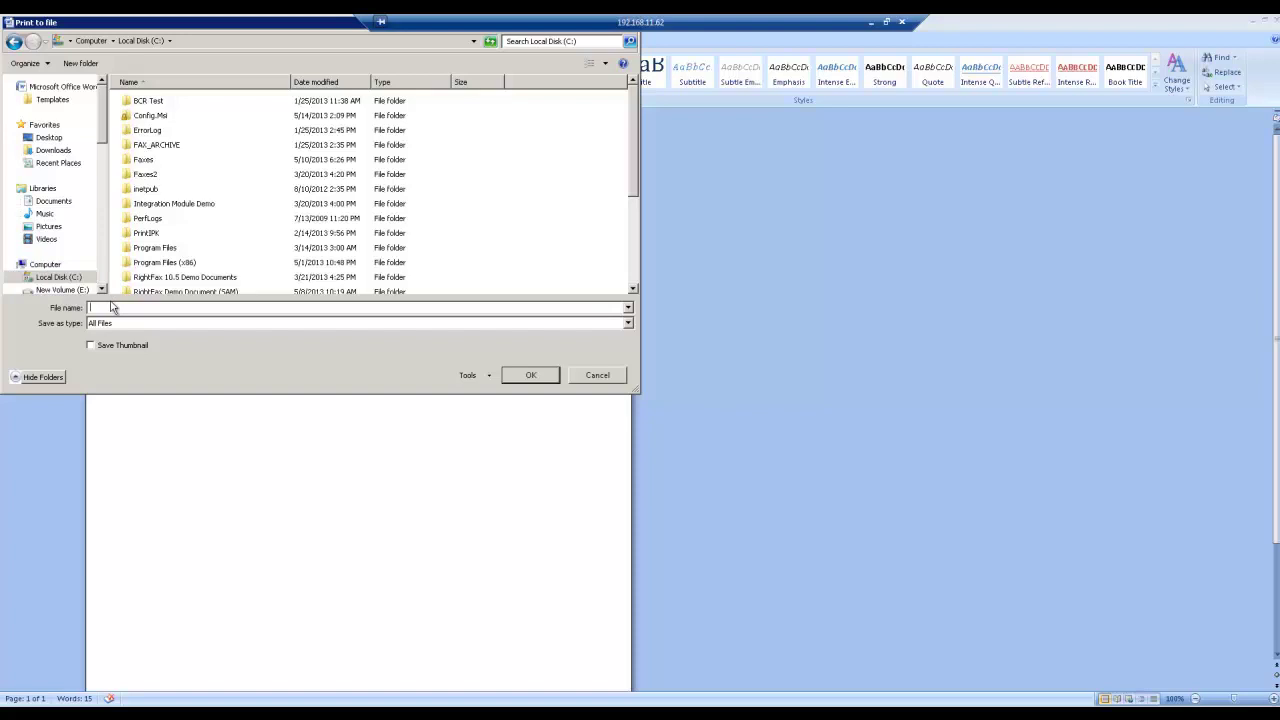
text(CoverSheet.pd)
click(519, 379)
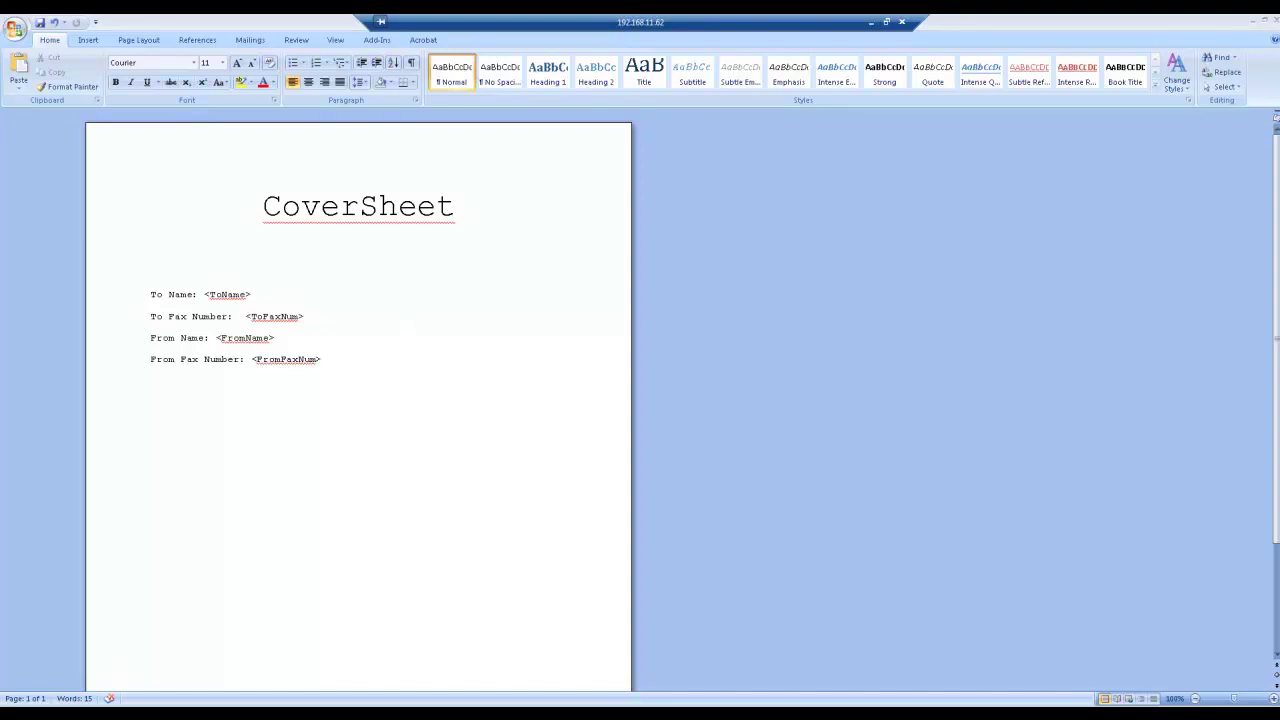
Step: Open the CoverSheet PCL file from Local Disk (C:) in Notepad with word wrap and examine its ToName and ToFaxNum placeholders
click(400, 712)
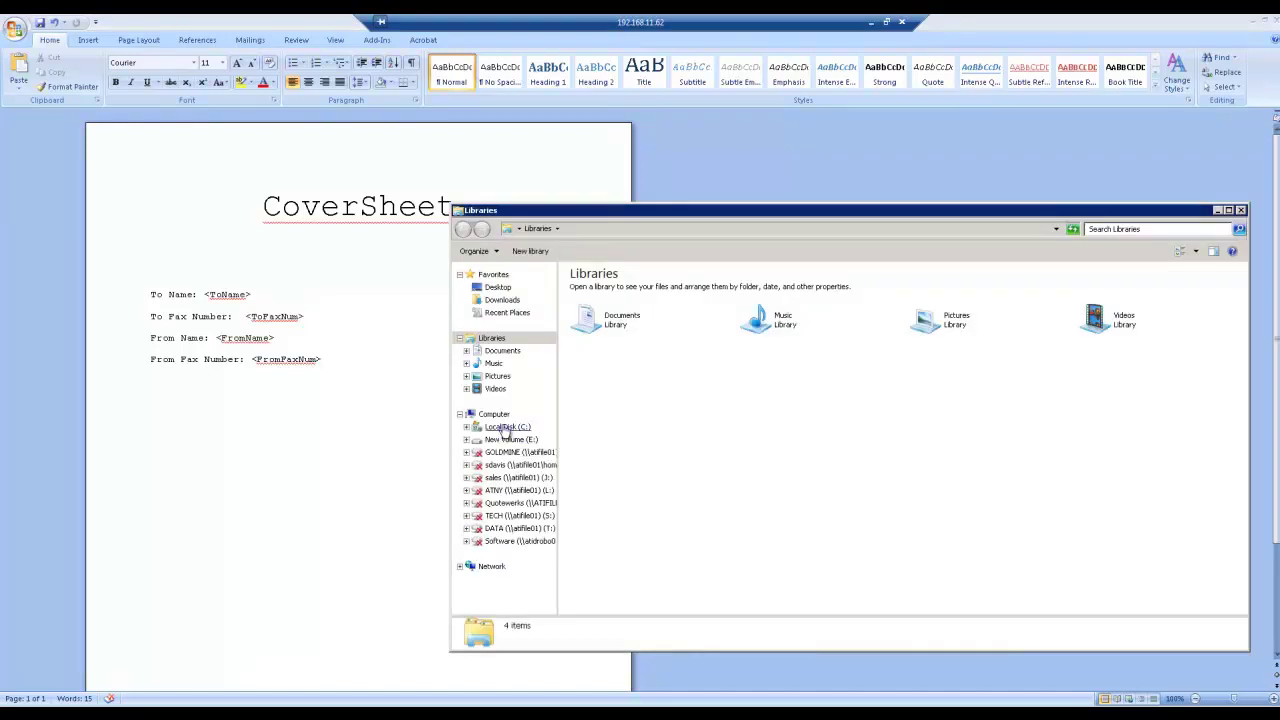
click(505, 428)
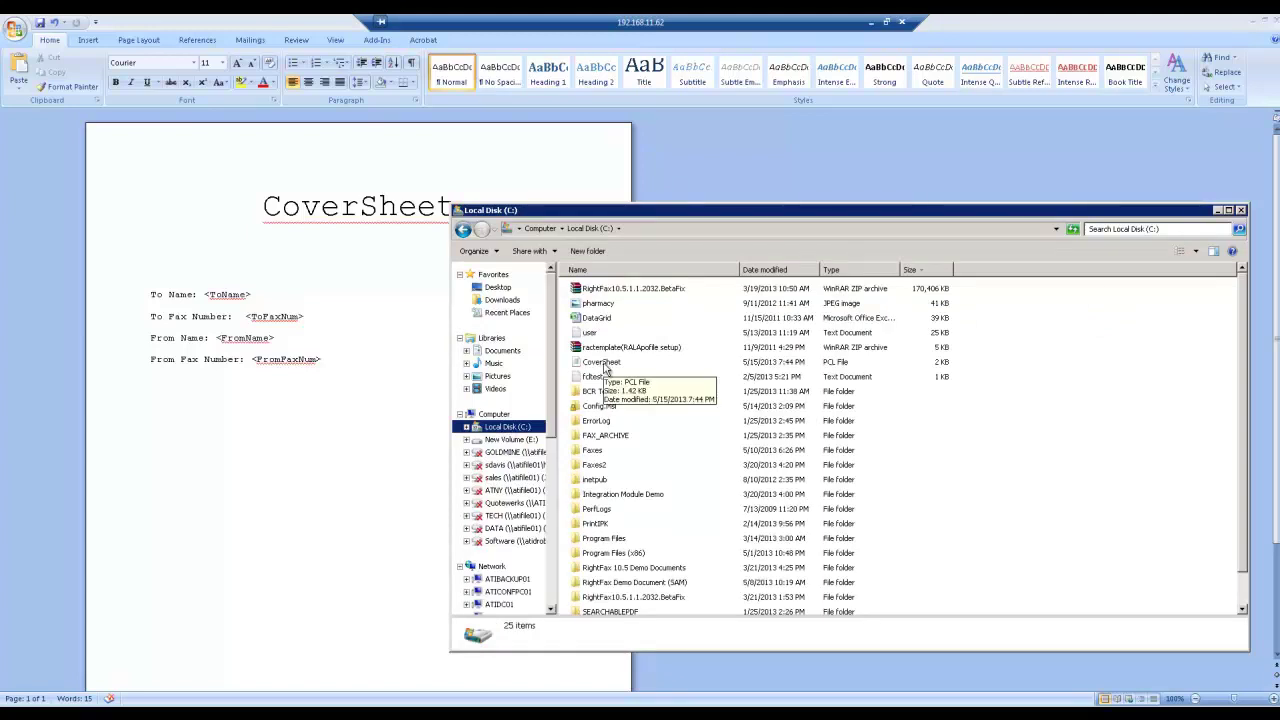
double_click(603, 363)
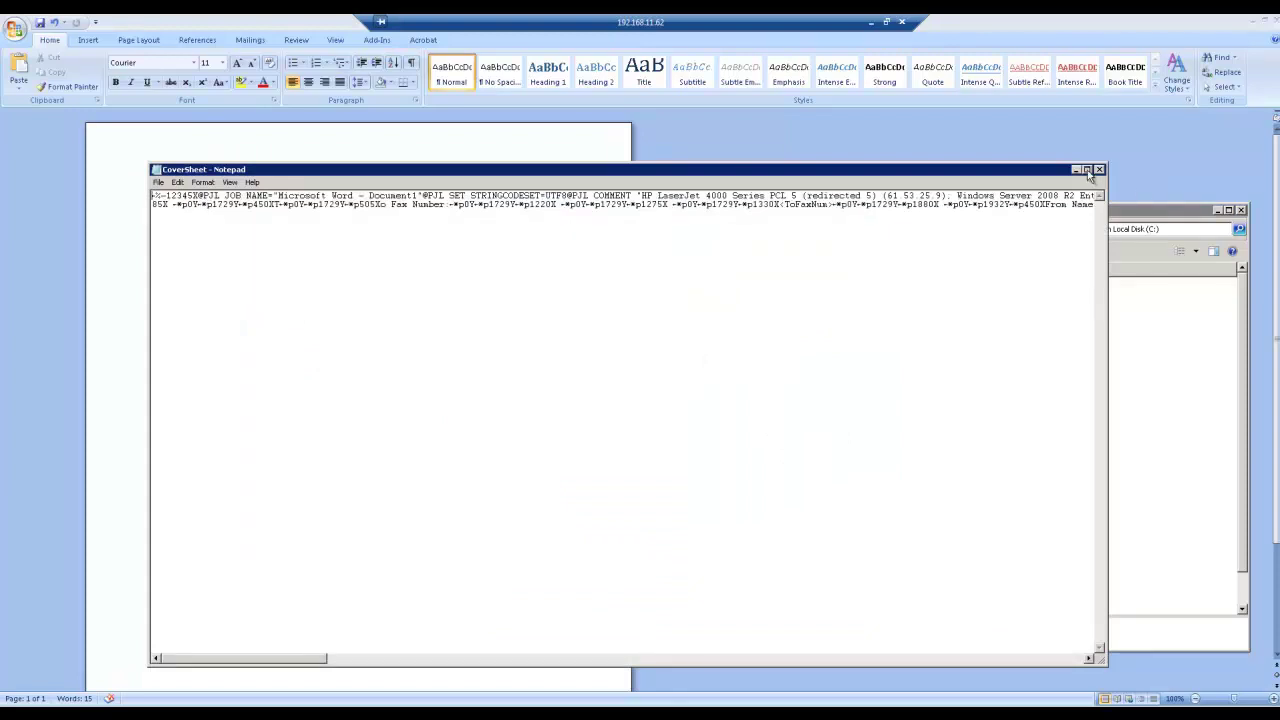
click(204, 183)
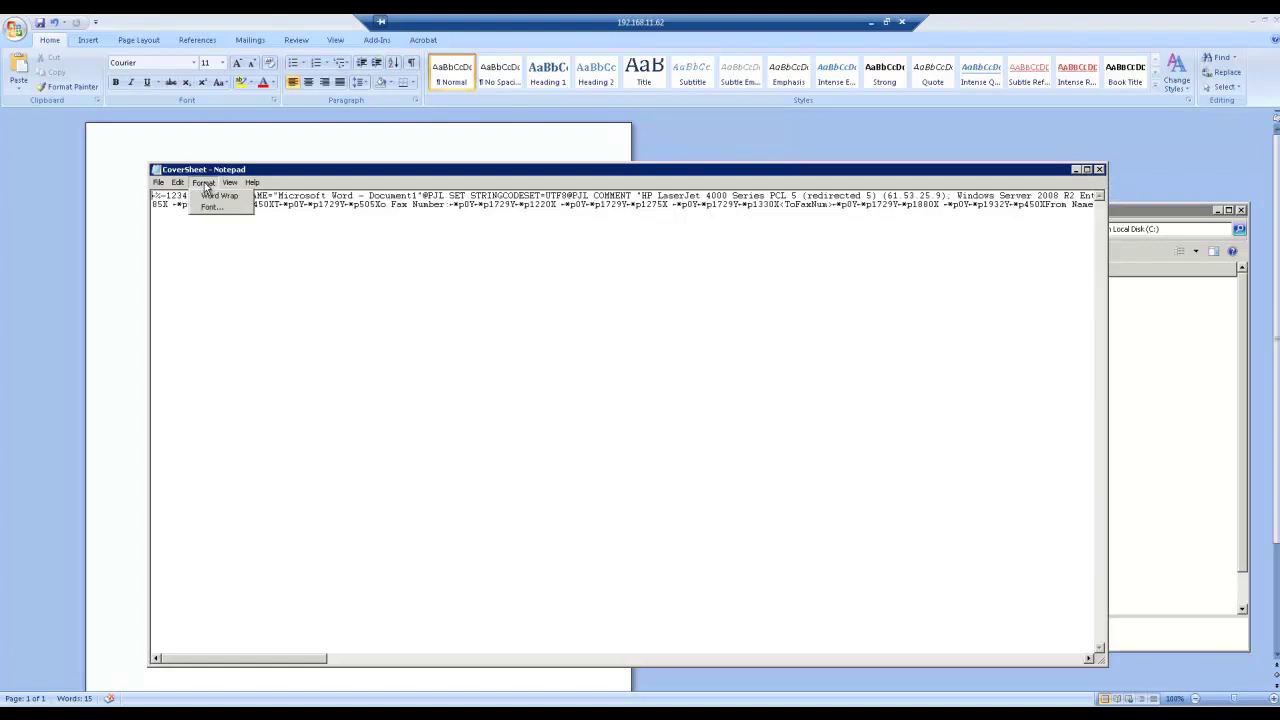
click(218, 196)
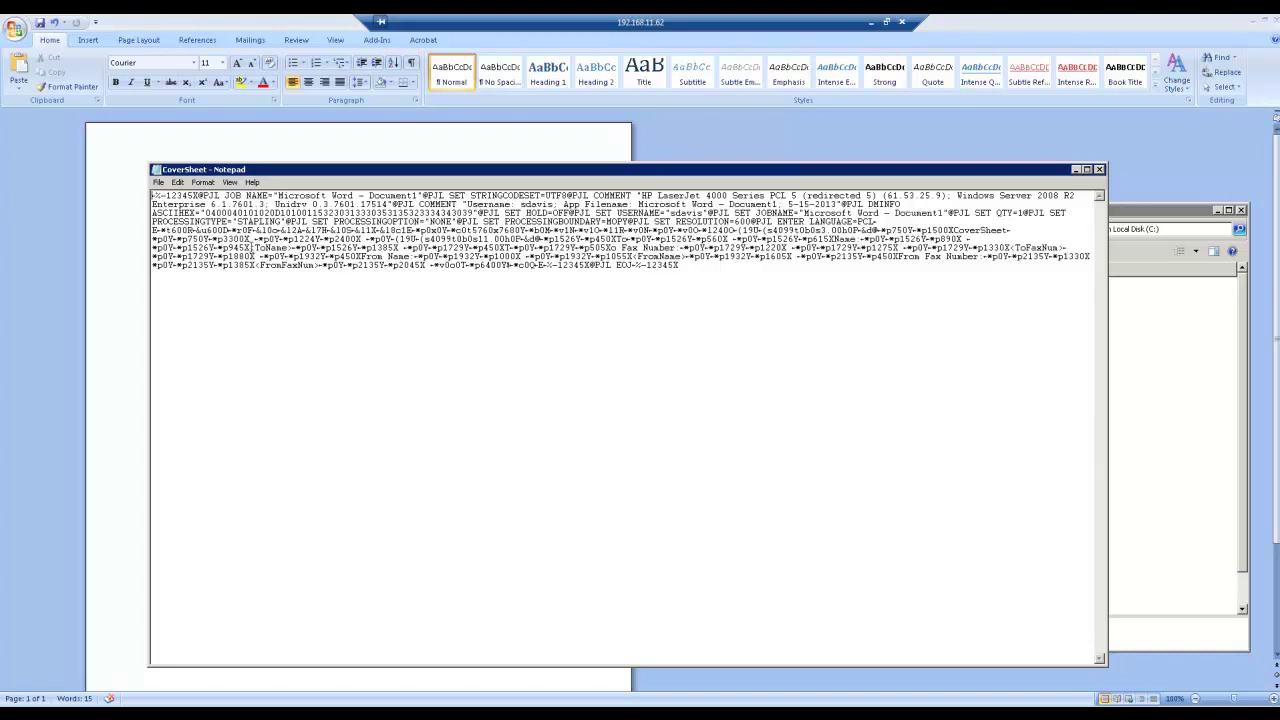
drag(251, 247, 293, 248)
drag(1009, 248, 1064, 248)
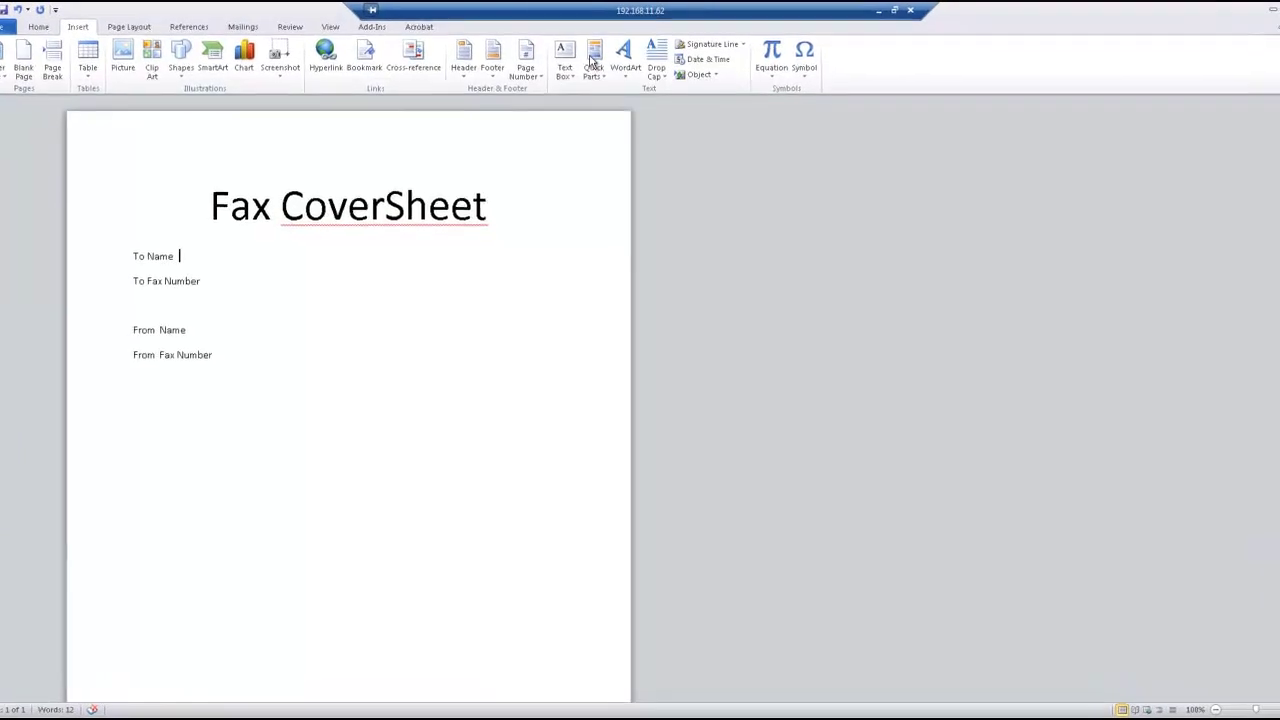
Step: Insert a DocVariable field with the name toname after "To Name" and toggle its field code display
click(592, 60)
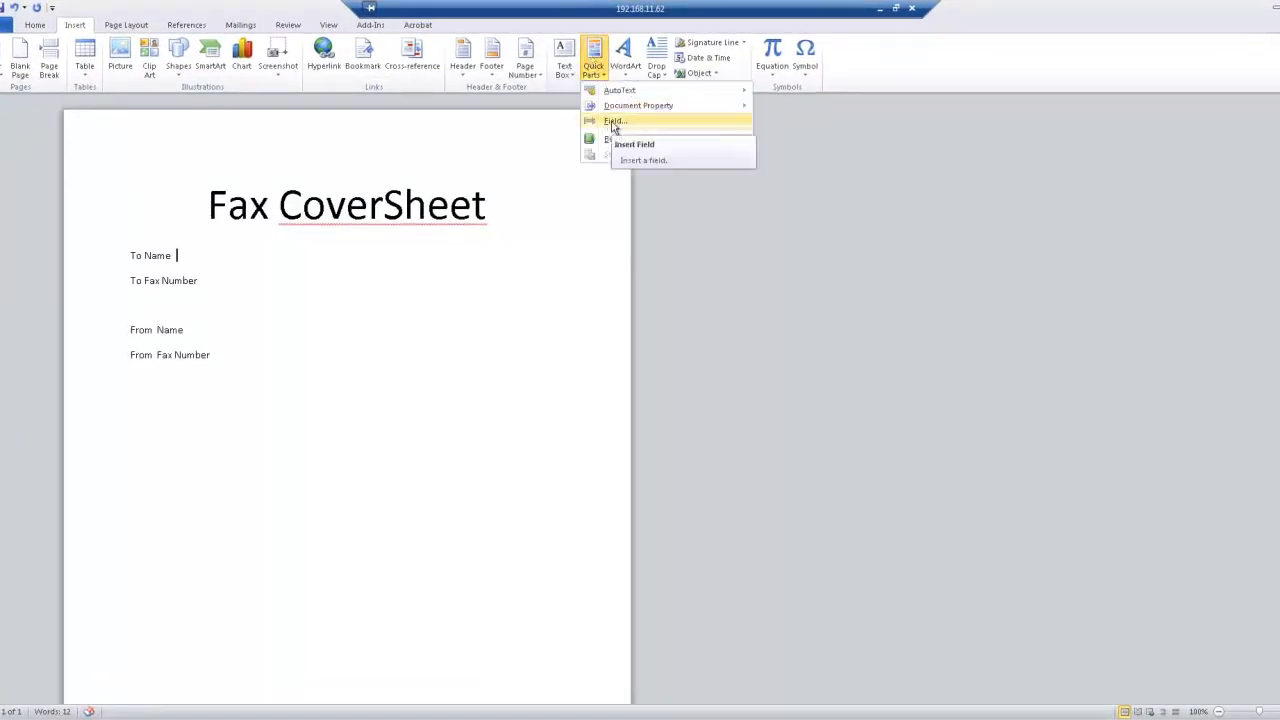
click(614, 122)
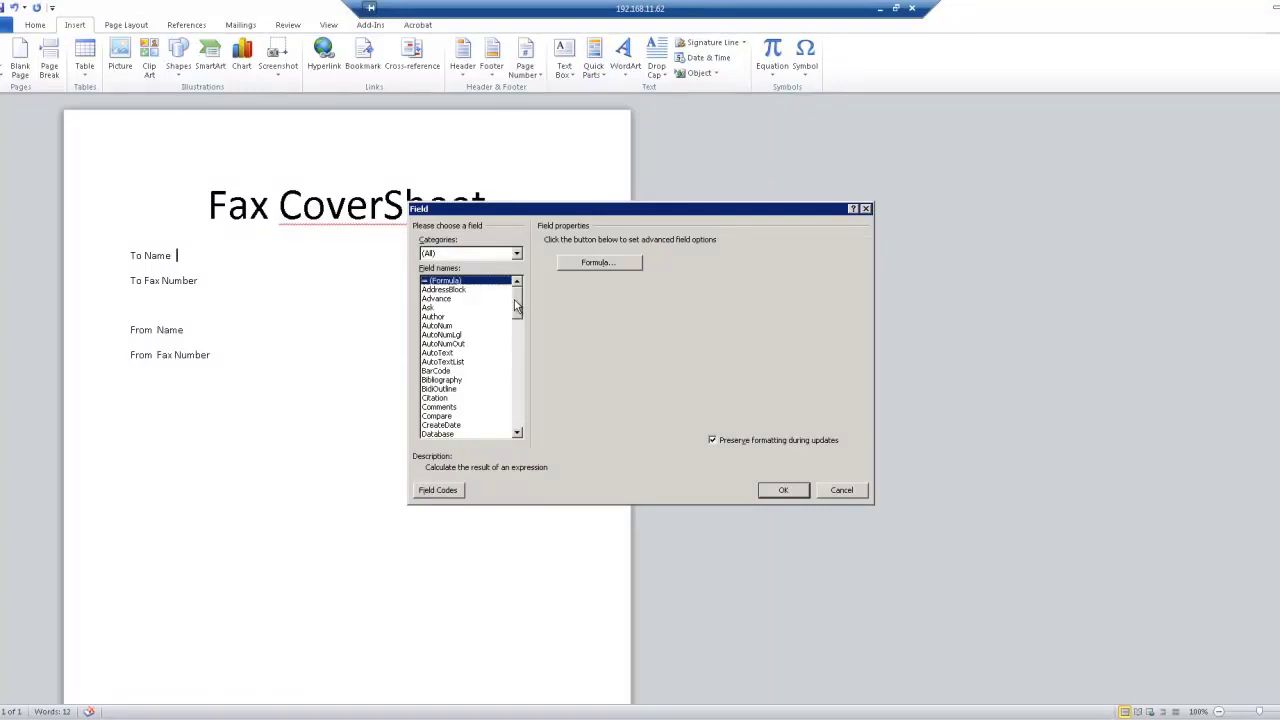
drag(516, 308, 518, 325)
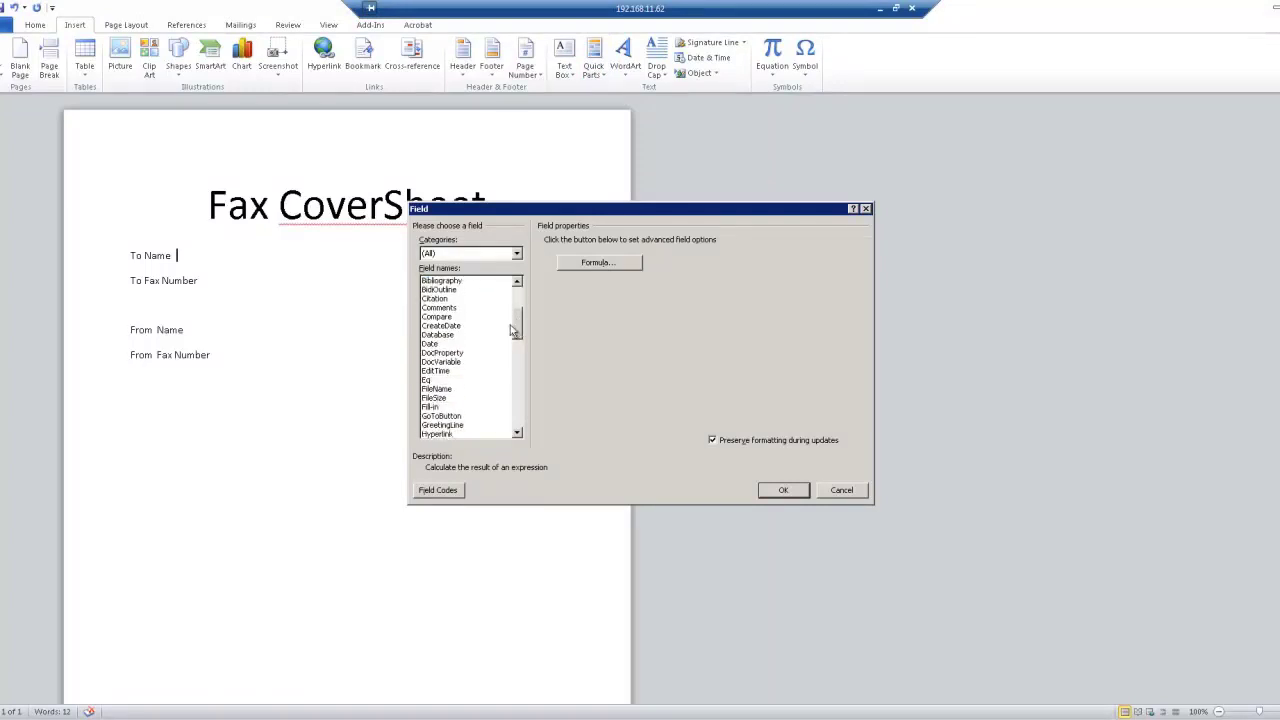
click(461, 362)
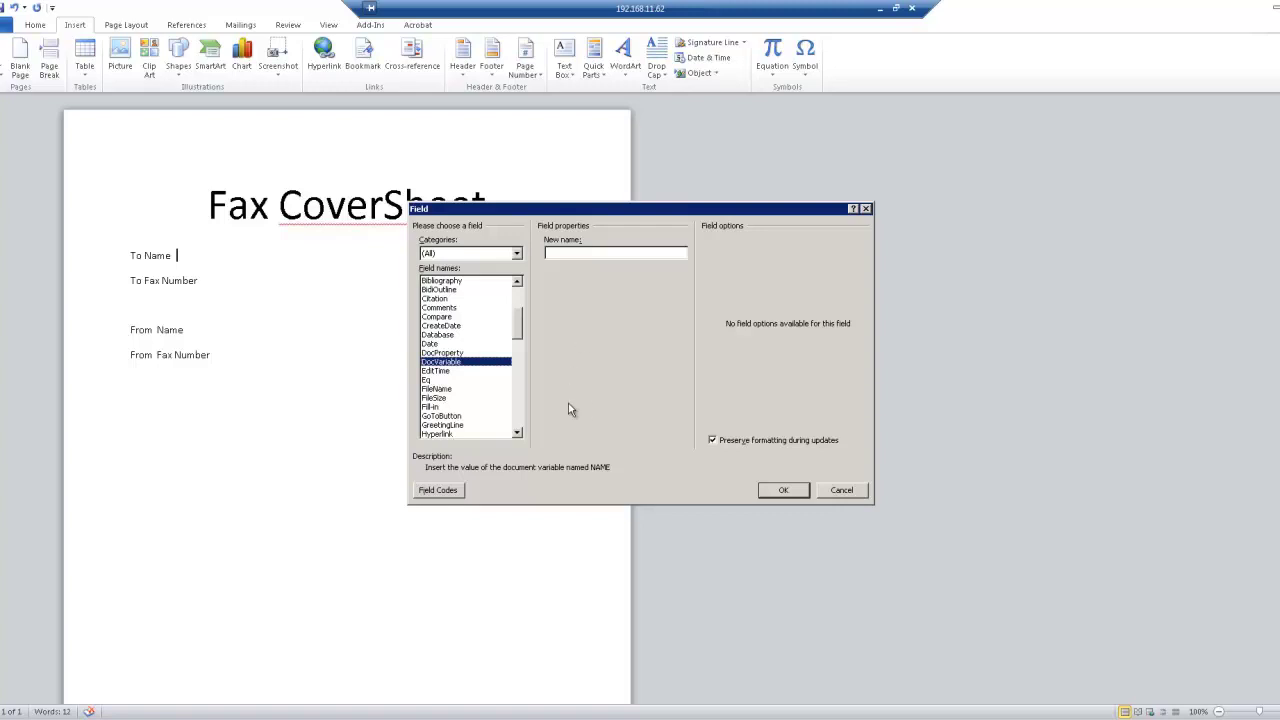
click(452, 490)
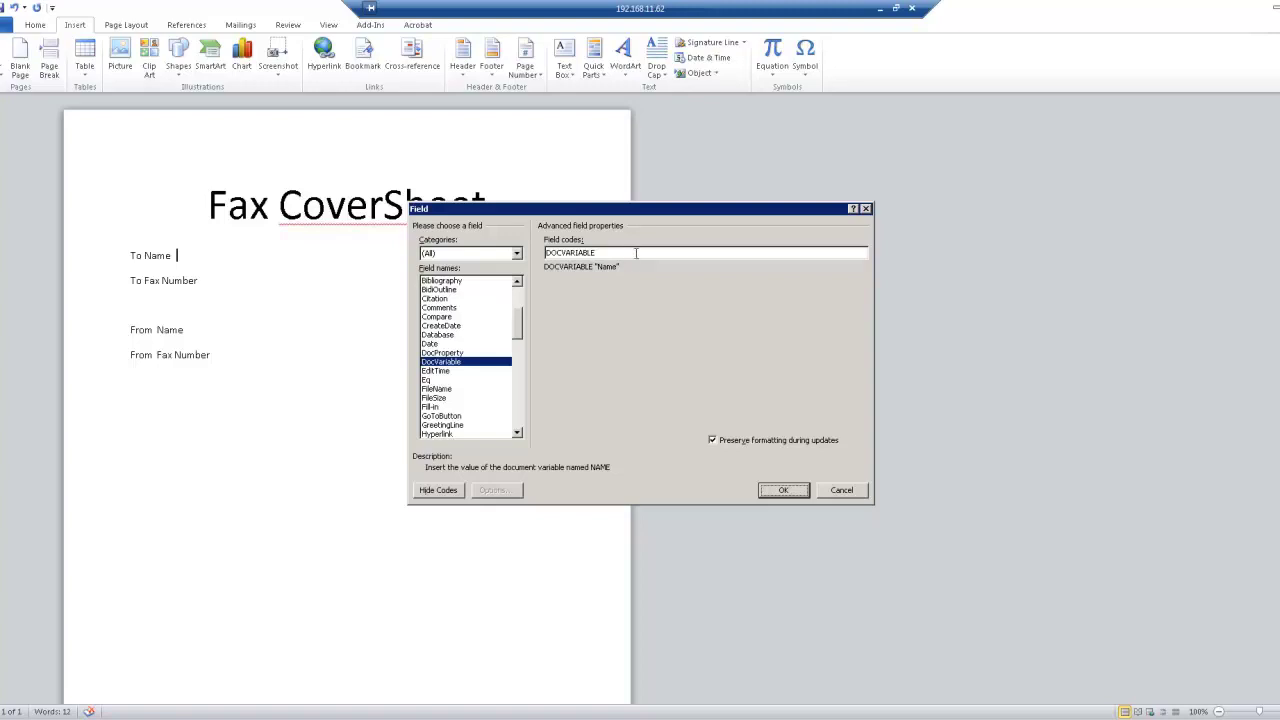
click(636, 253)
text(toname)
click(782, 491)
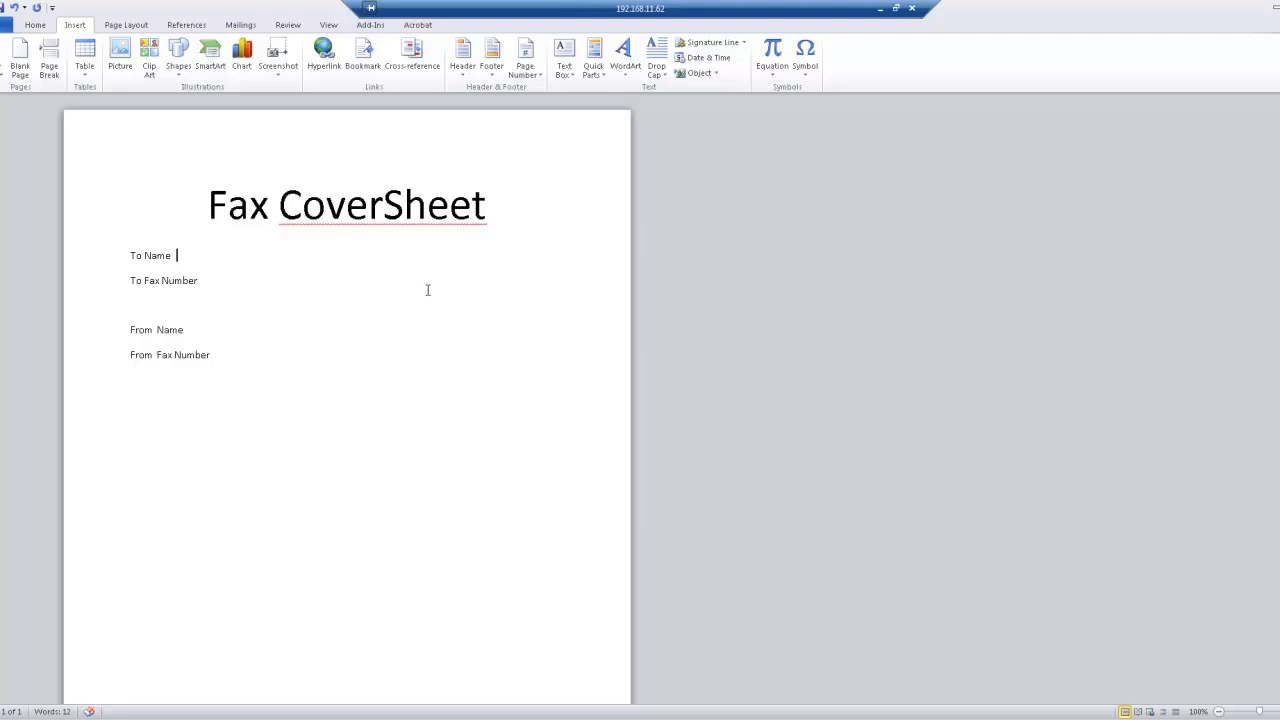
right_click(207, 258)
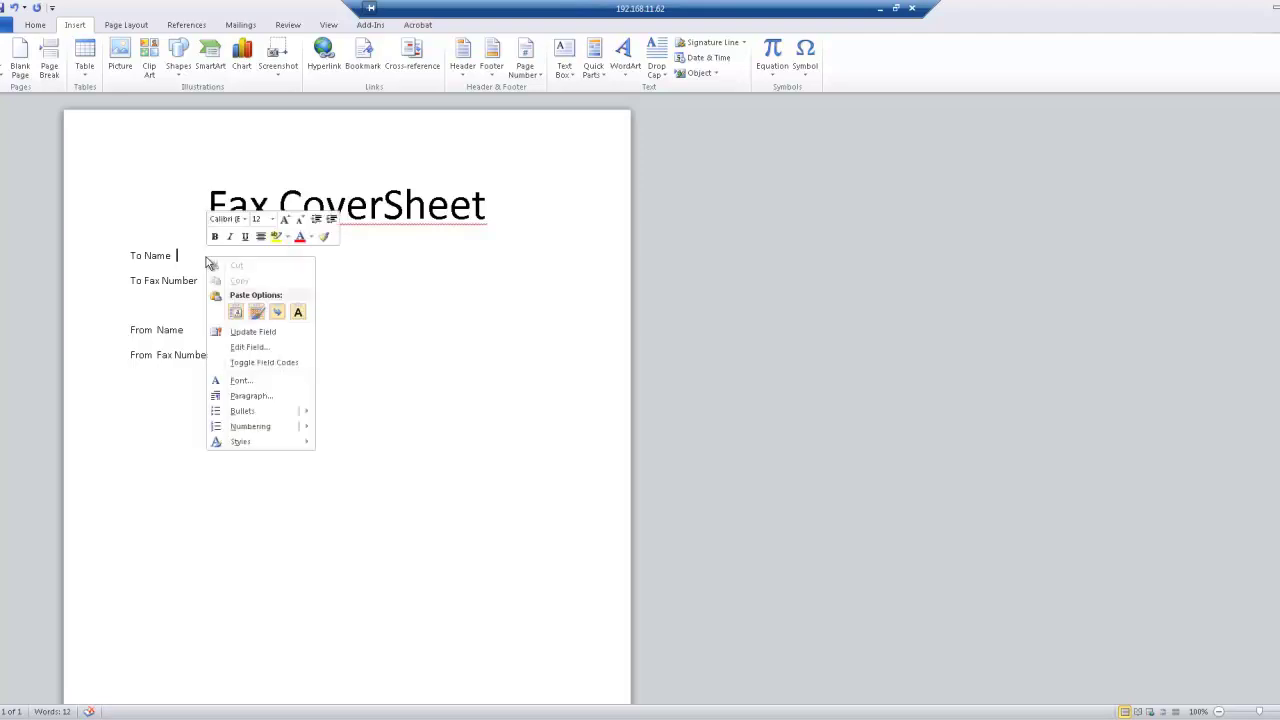
click(261, 363)
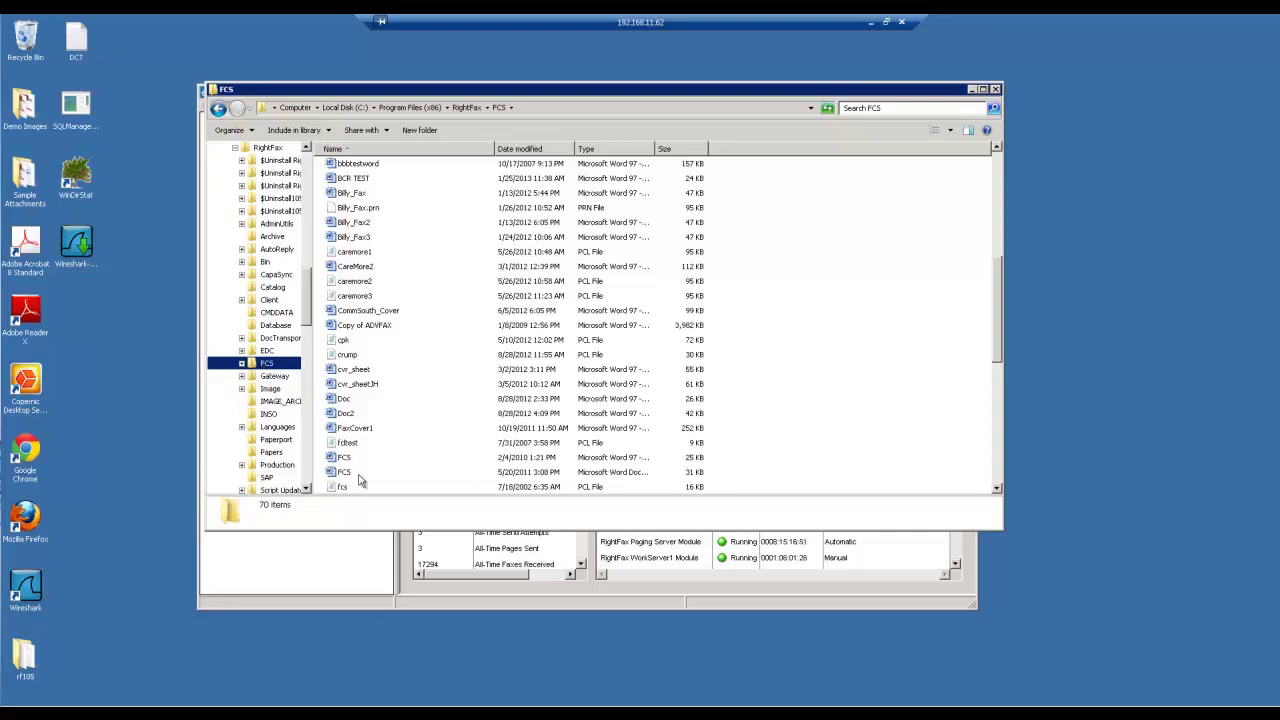
Step: Switch to RightFax Enterprise Fax Manager and create a cover sheet entry with the ID NewCoversheet and the description New CoverSheet
click(315, 574)
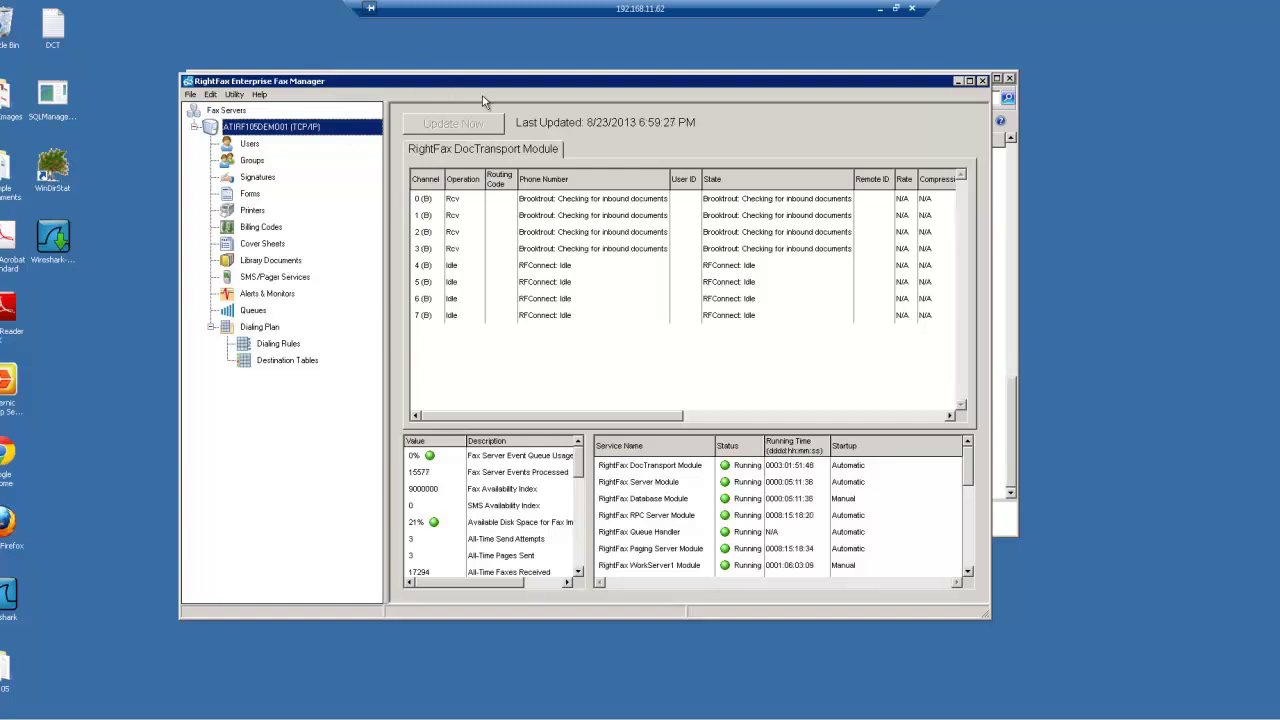
right_click(260, 247)
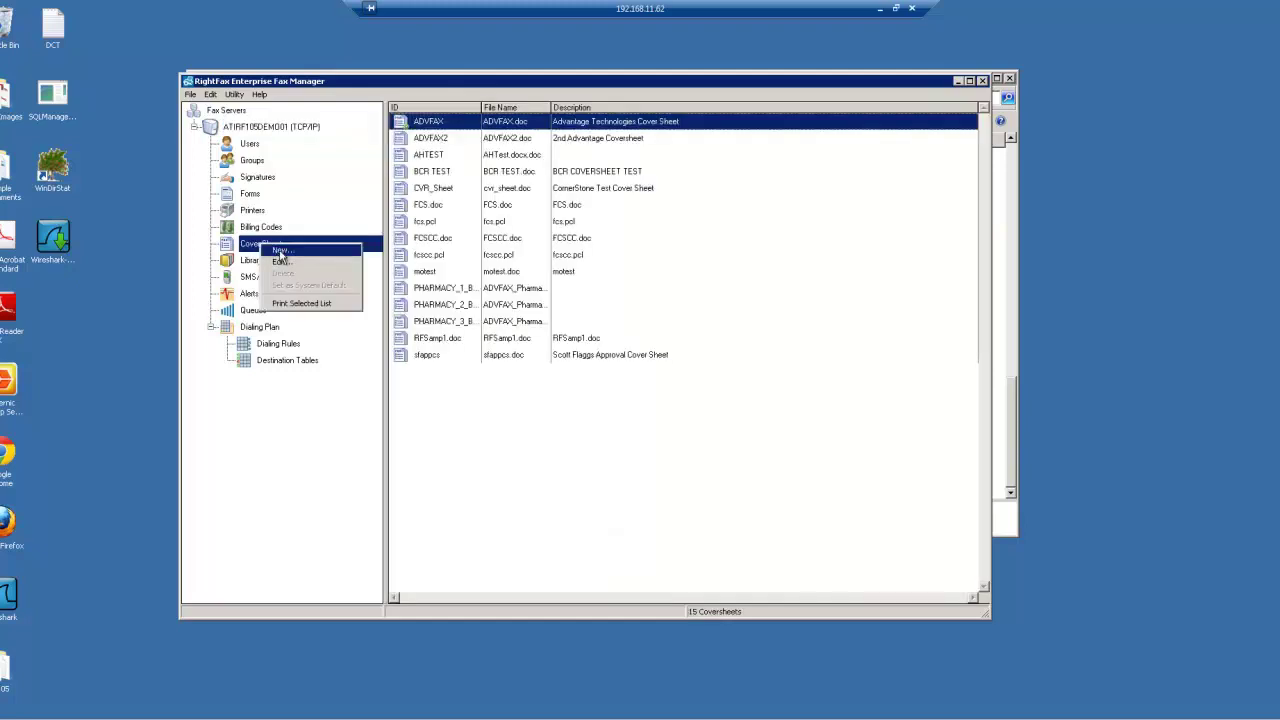
click(282, 251)
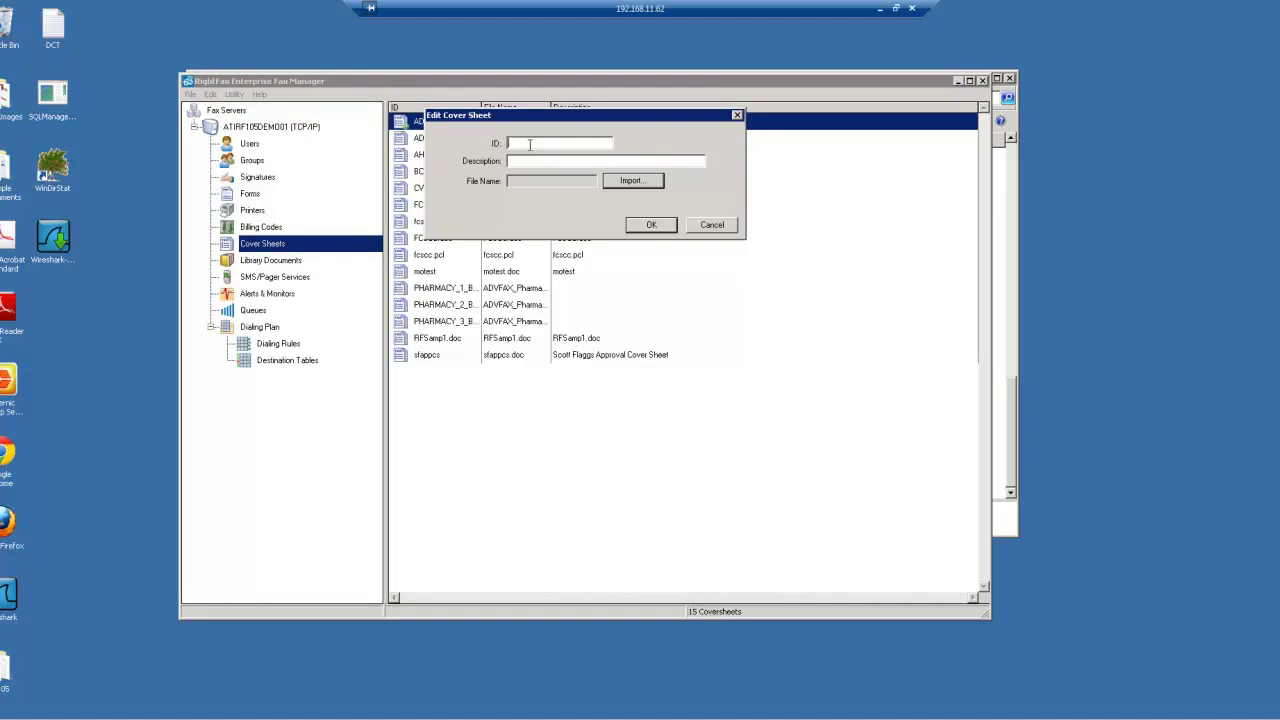
text(NewCoversheet)
click(548, 160)
text(New Coversheet)
Step: Import the Fax CoverSheet Codes Word document from the RightFax FCS folder as the cover sheet file and save the entry
click(631, 185)
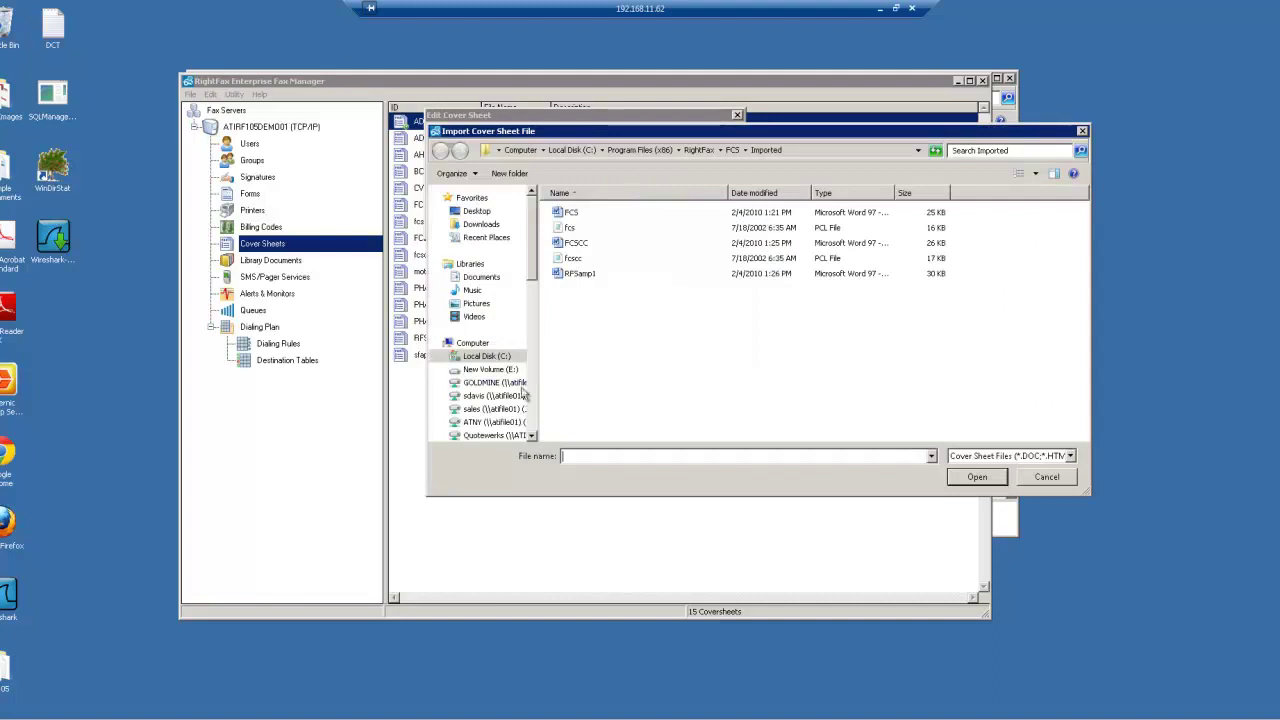
click(731, 150)
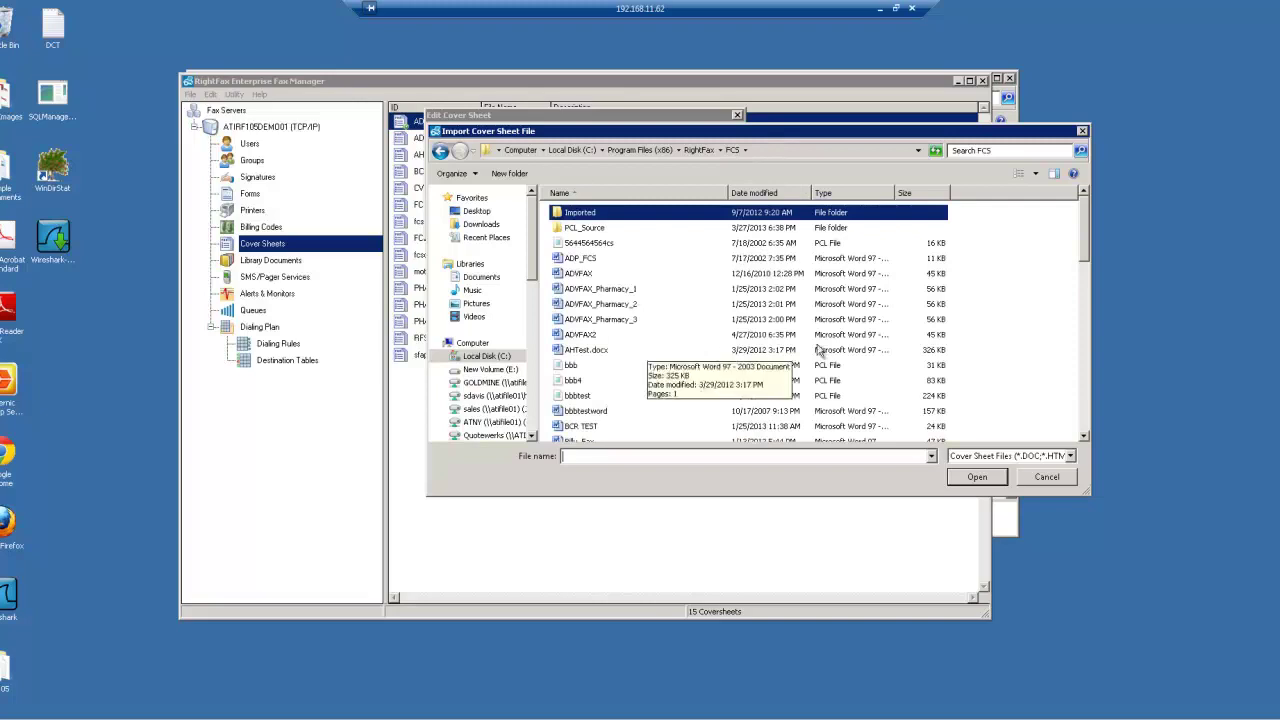
drag(1084, 258, 1046, 287)
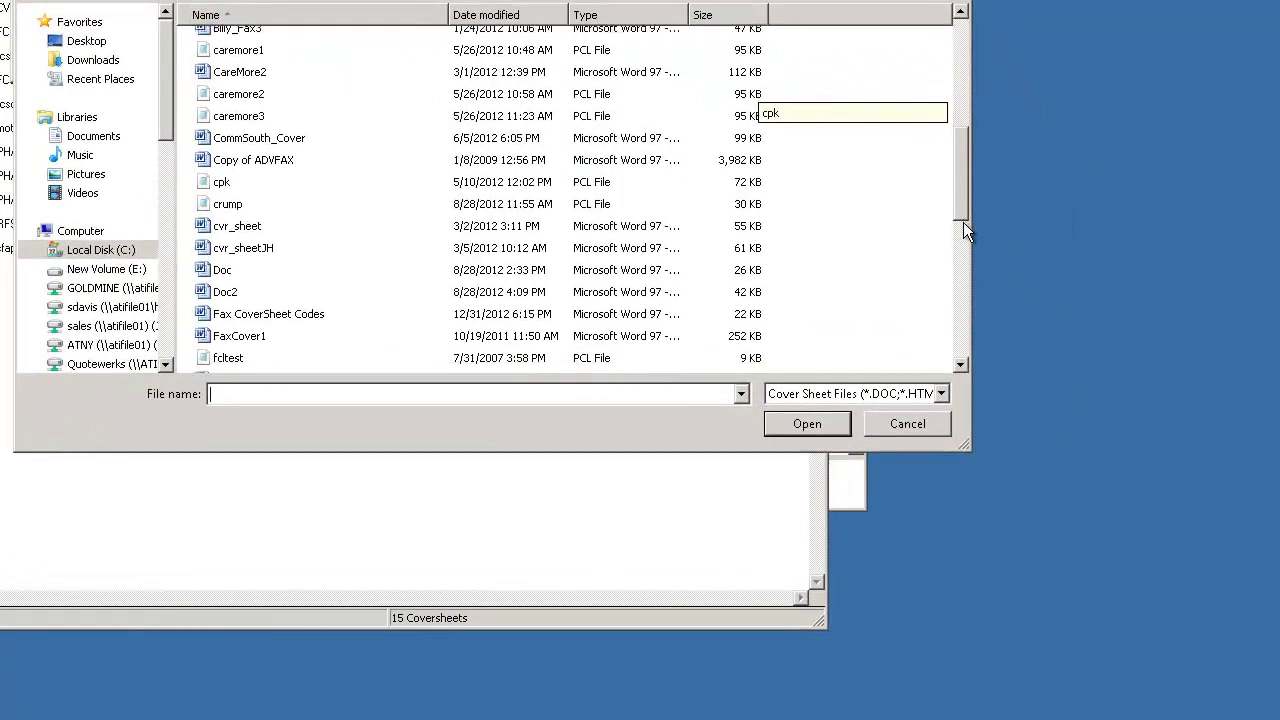
drag(963, 230, 964, 240)
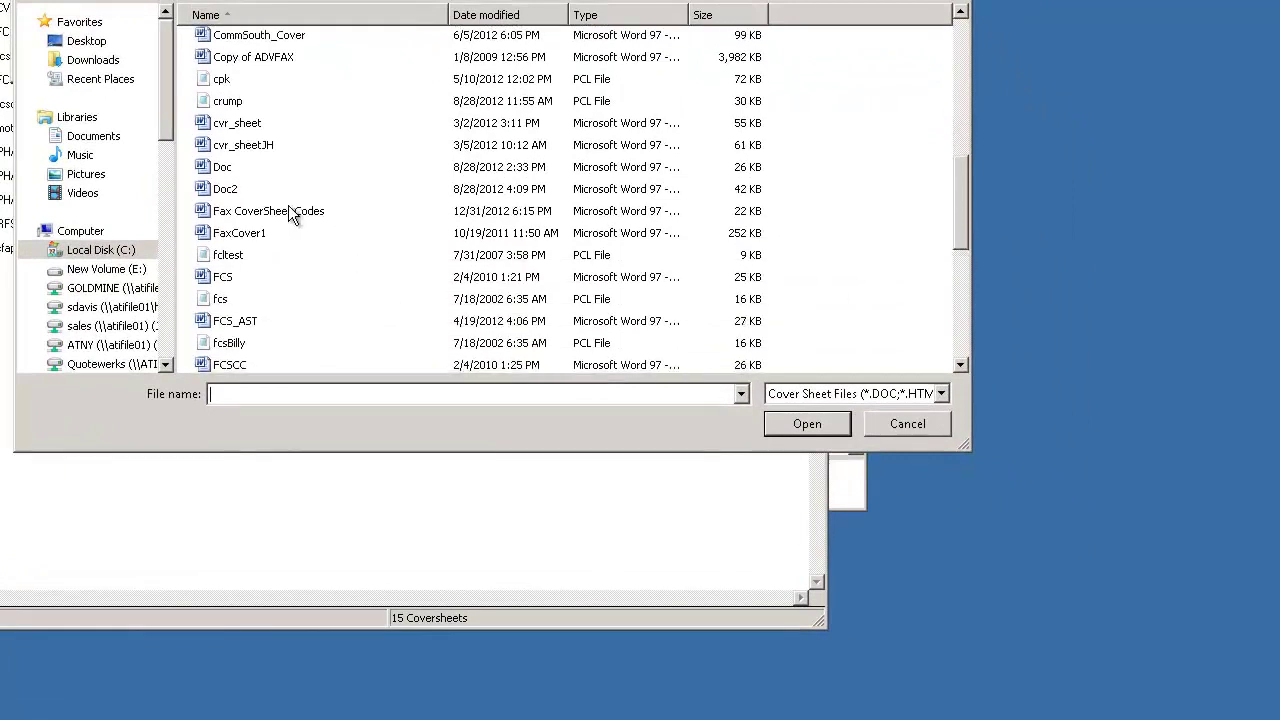
click(275, 214)
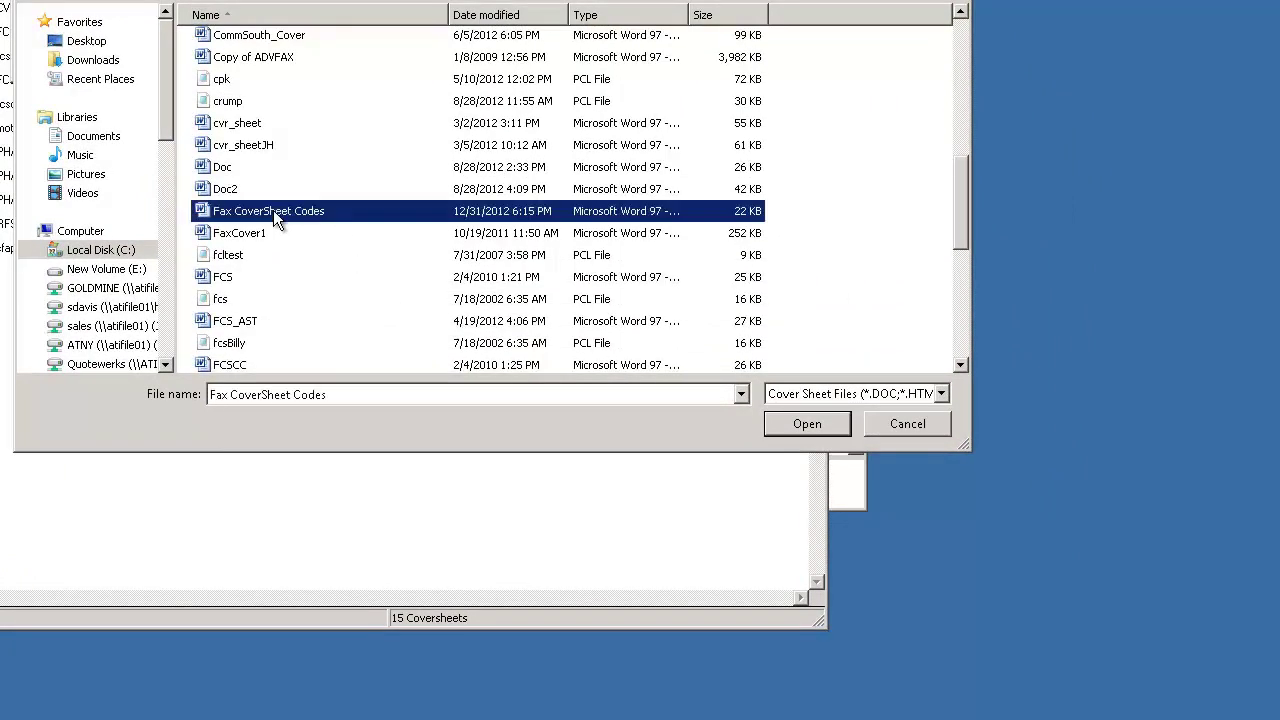
click(807, 424)
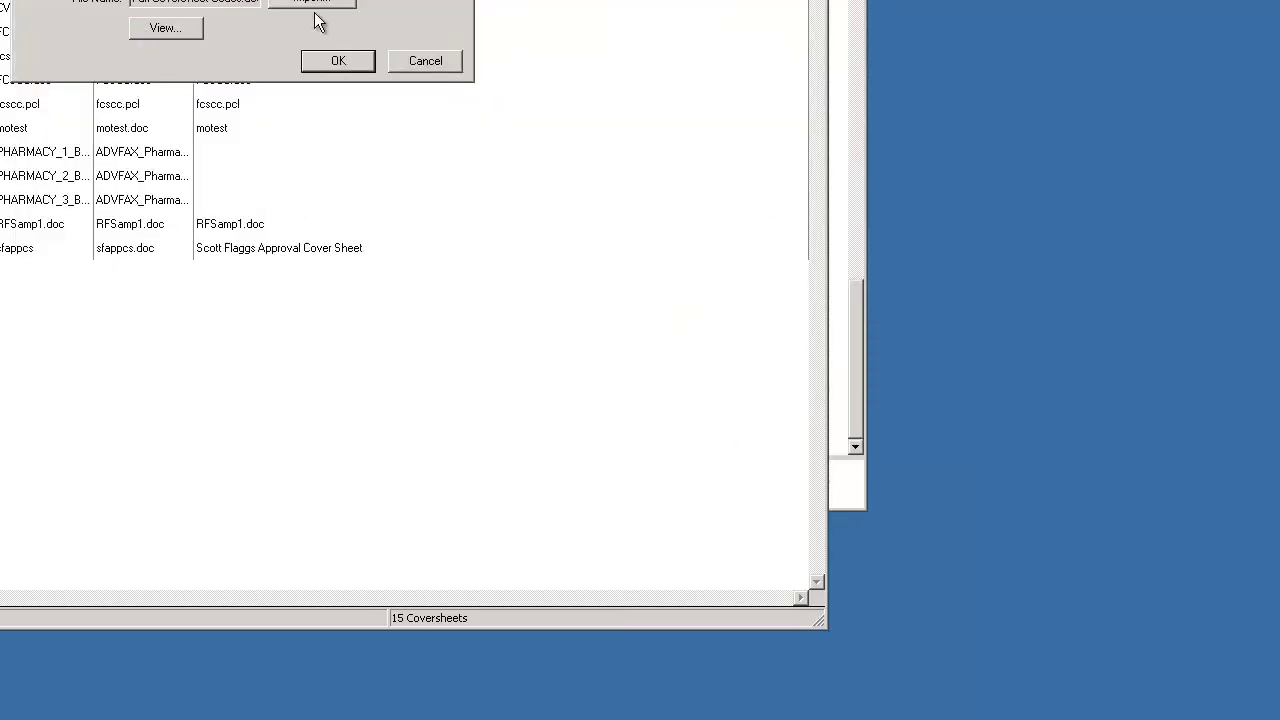
click(332, 62)
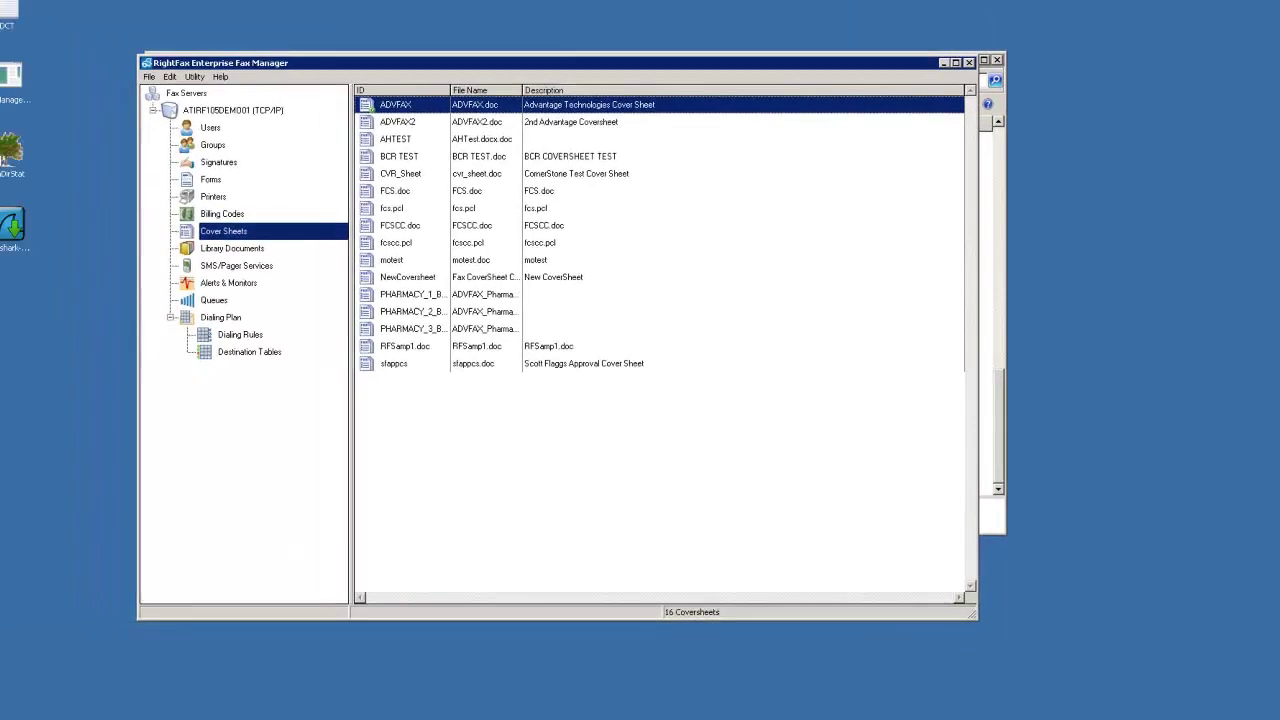
Step: Open RightFax FaxUtil and start a new fax
key(super)
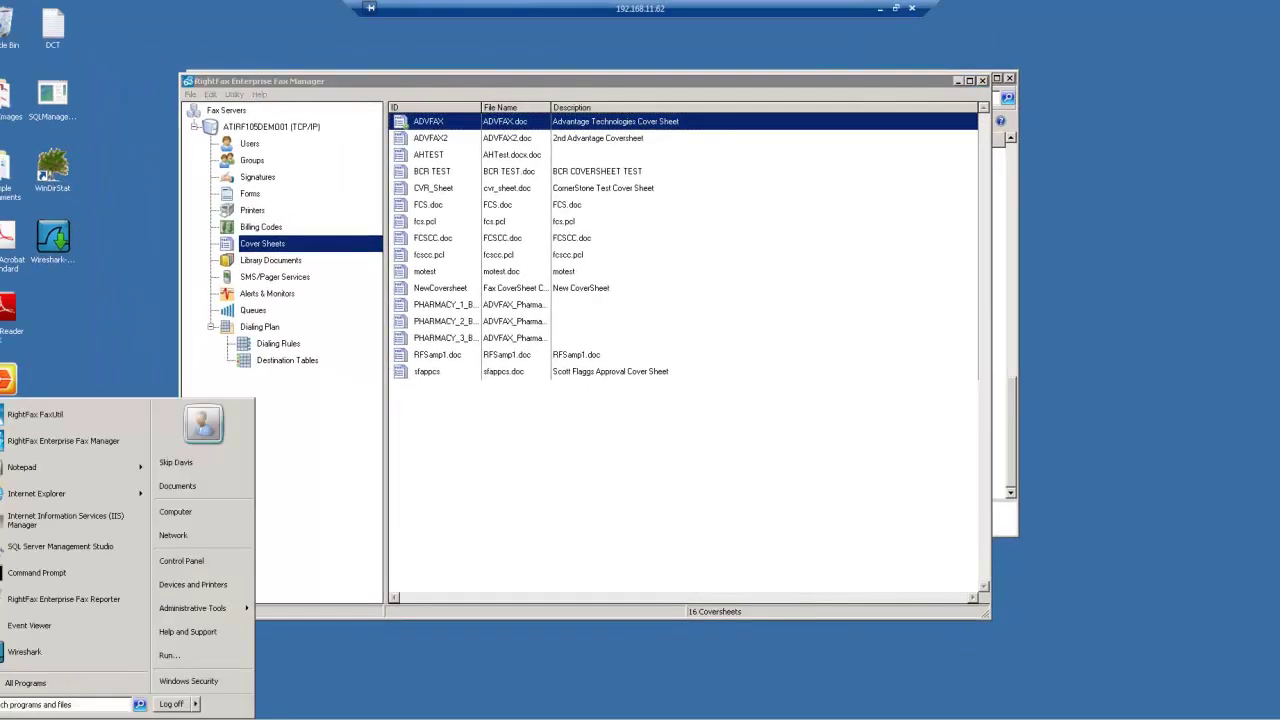
click(48, 413)
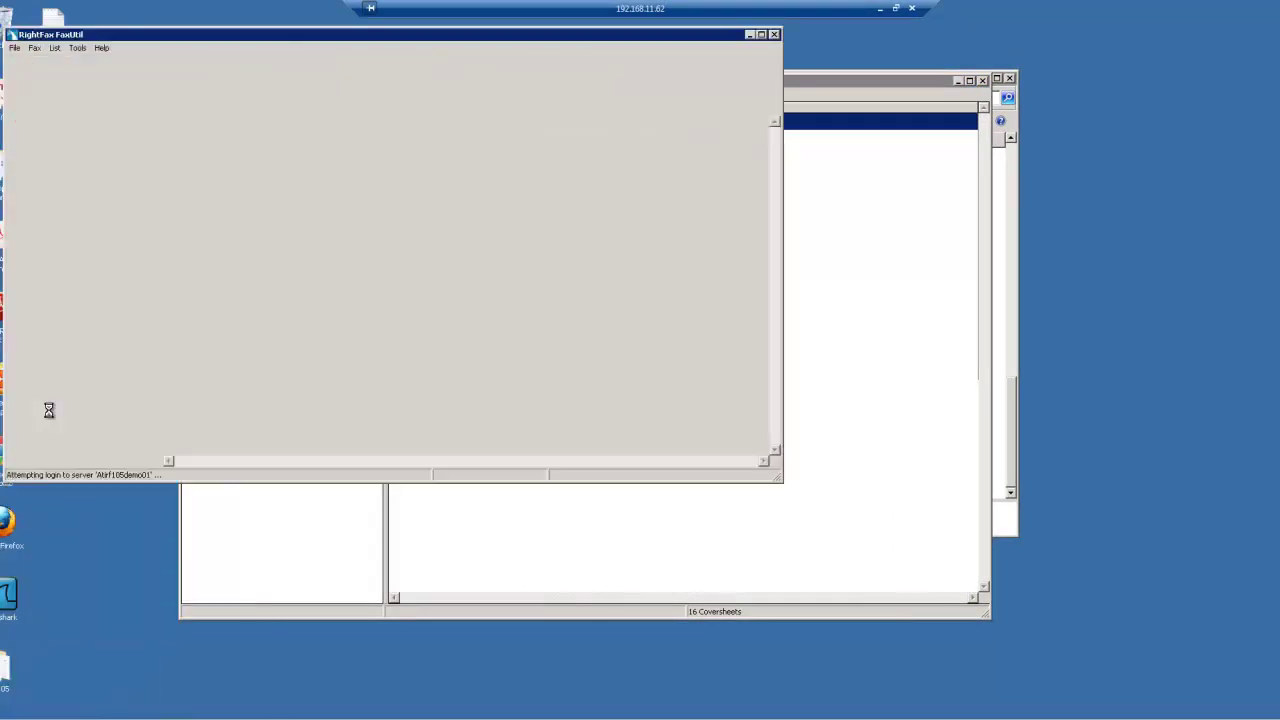
click(24, 76)
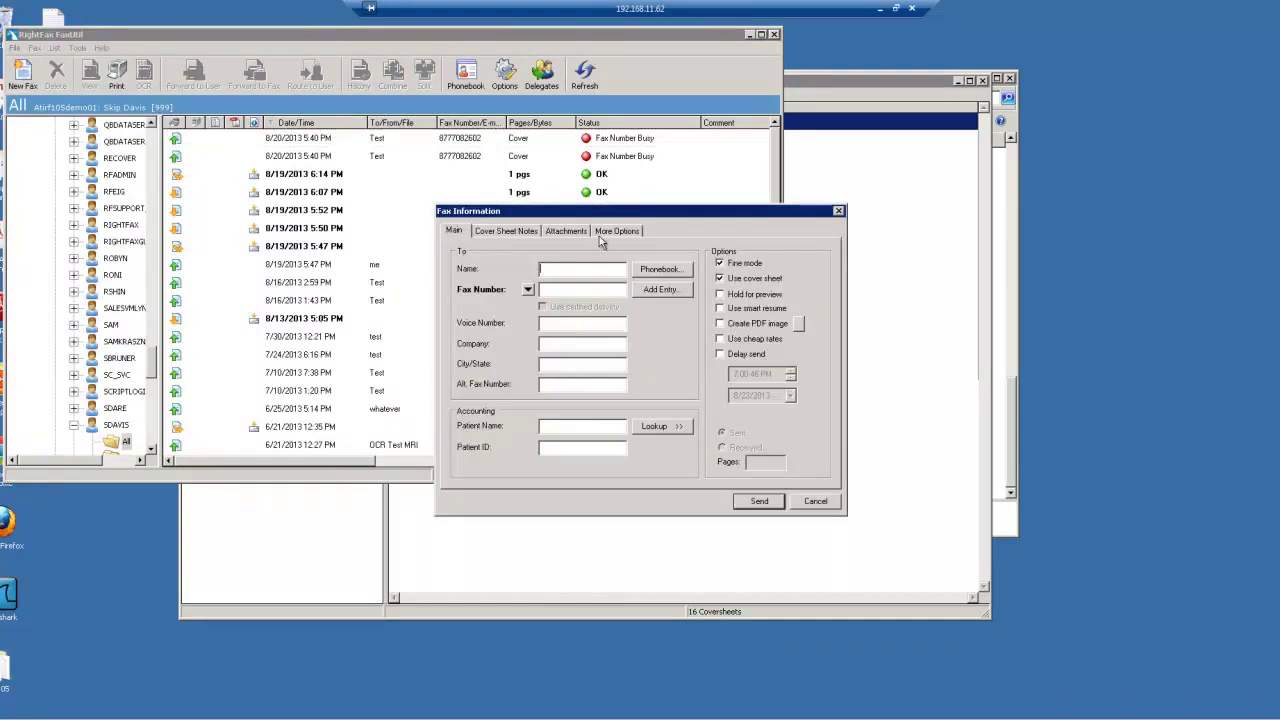
Step: Examine the new fax's available cover sheet files for NewCoversheet (doc), and close the fax without sending it
click(605, 235)
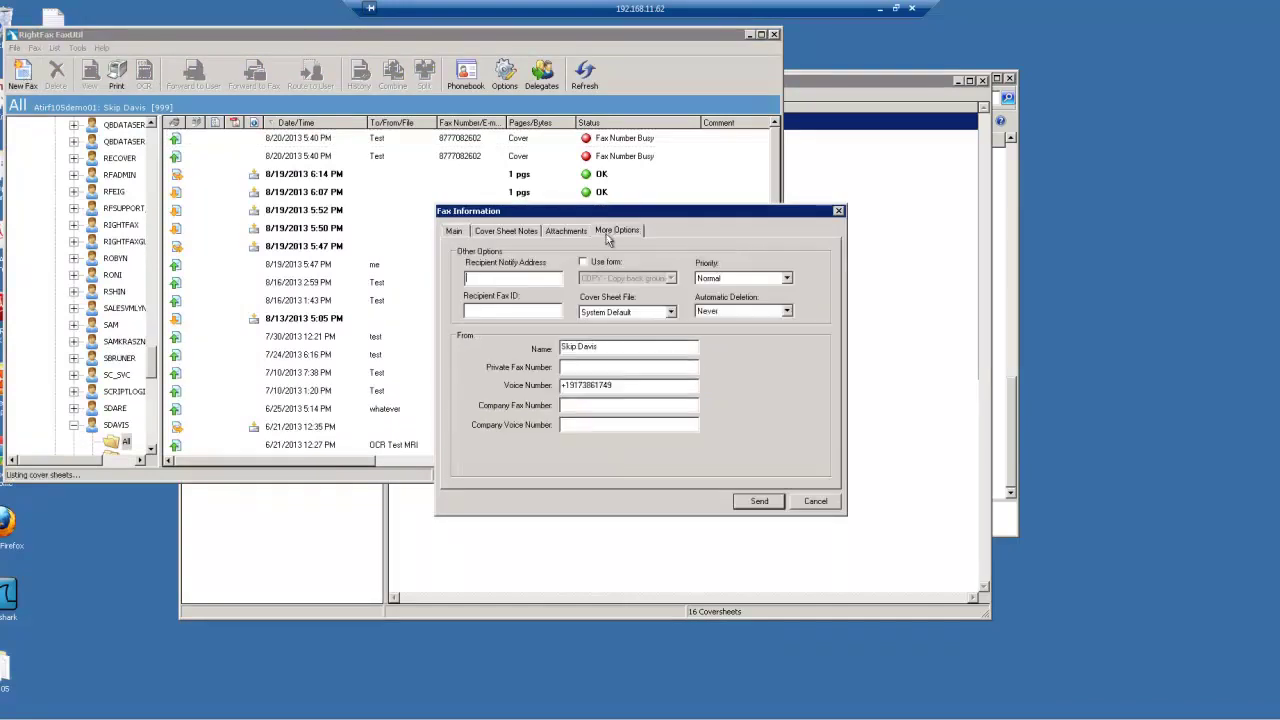
click(671, 313)
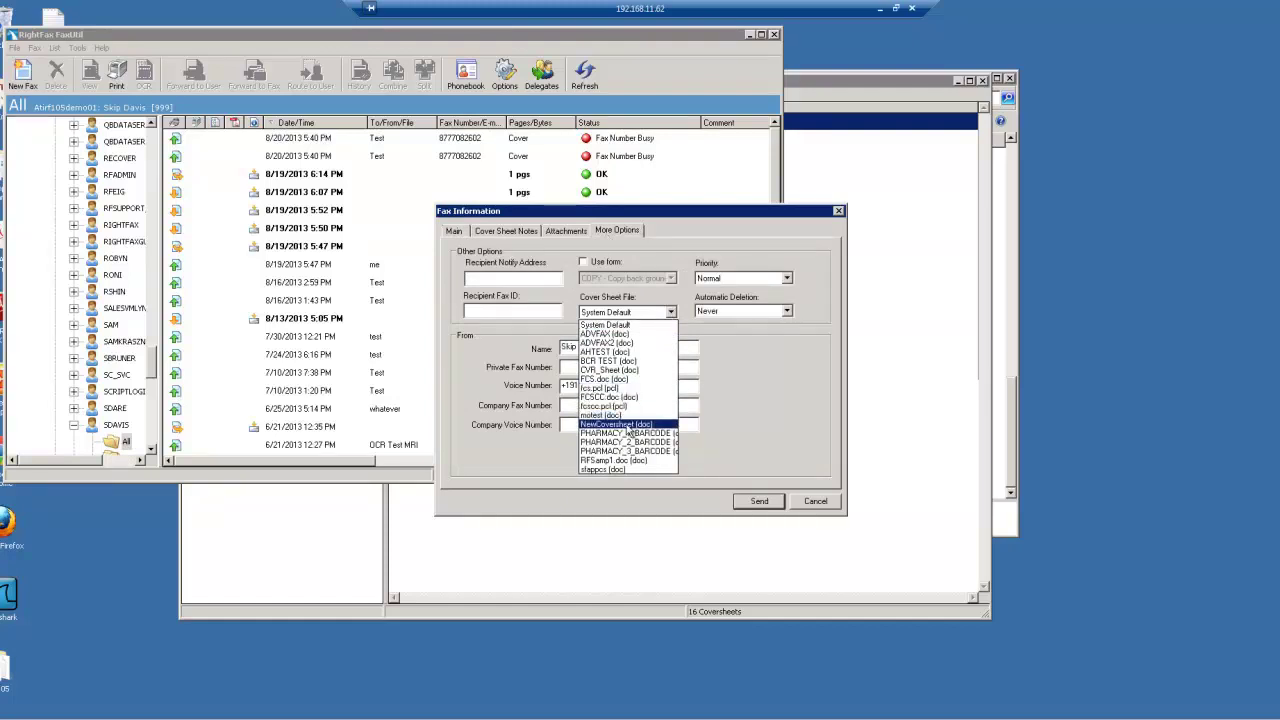
click(816, 510)
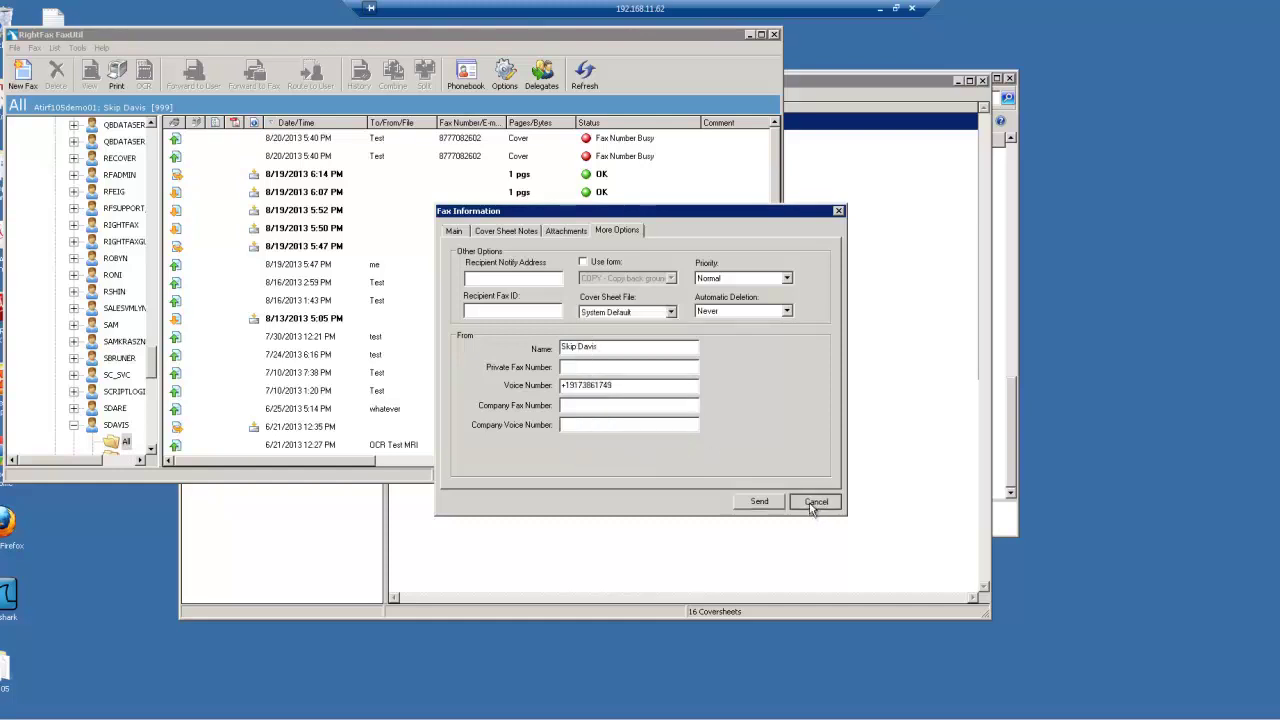
click(815, 502)
click(369, 358)
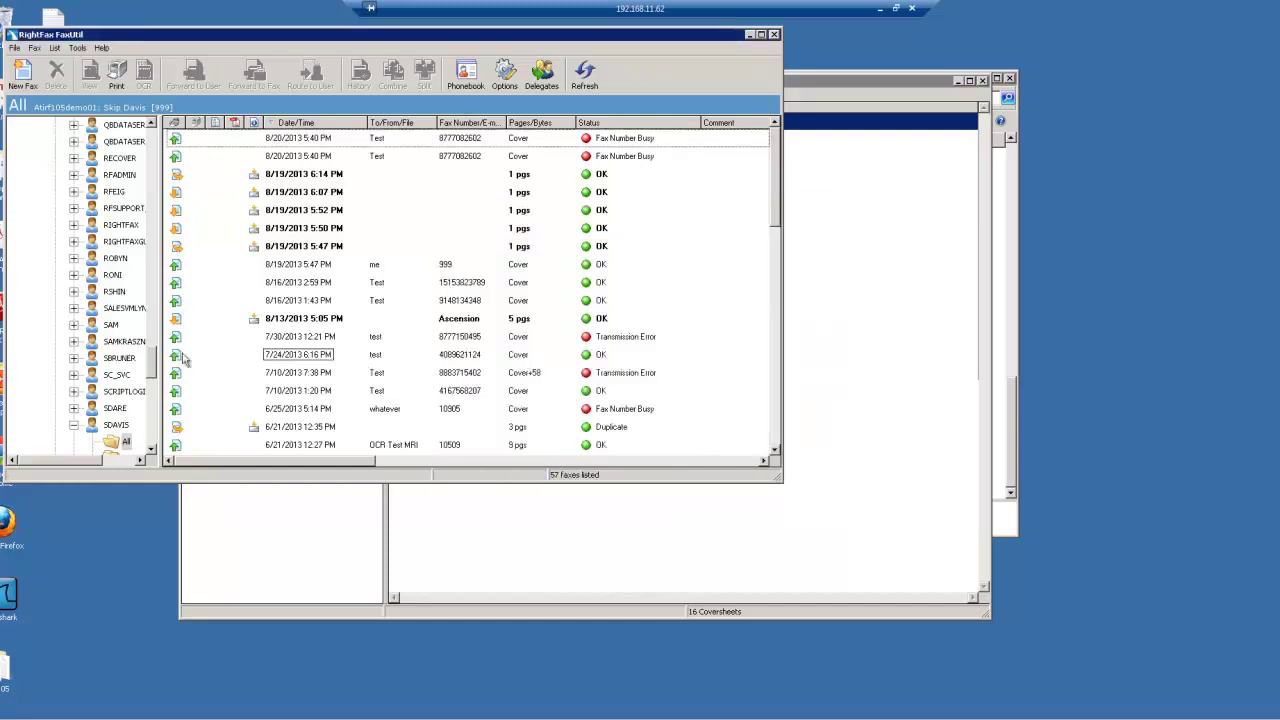